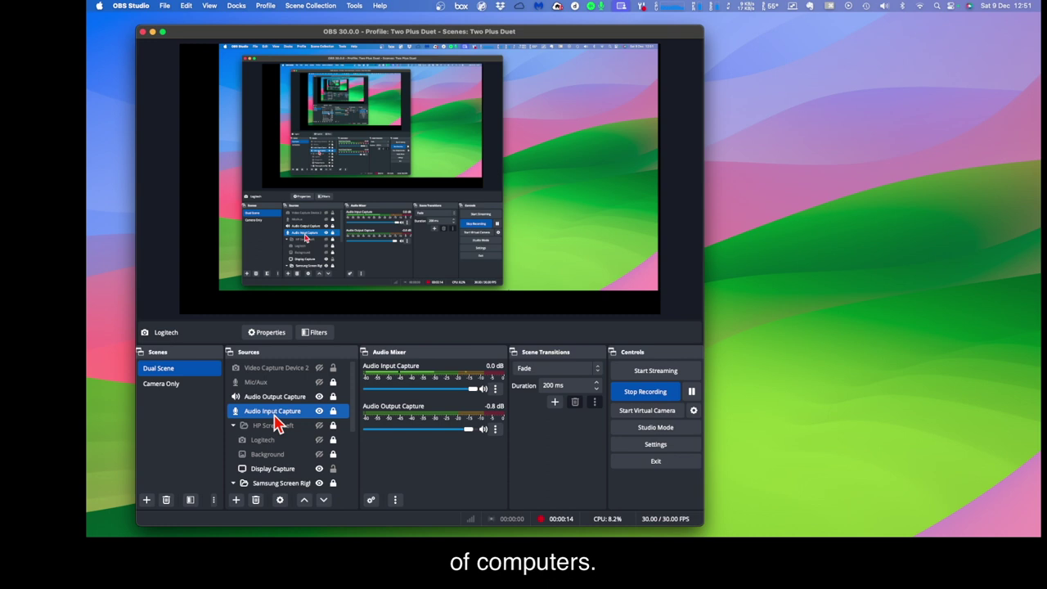
Browse the audio capture sources and Video Capture Device 2, then make the HP Screen Left group visible.
{"action": "left_click", "coordinate": [285, 383]}
{"action": "left_click", "coordinate": [286, 412]}
{"action": "left_click", "coordinate": [259, 427]}
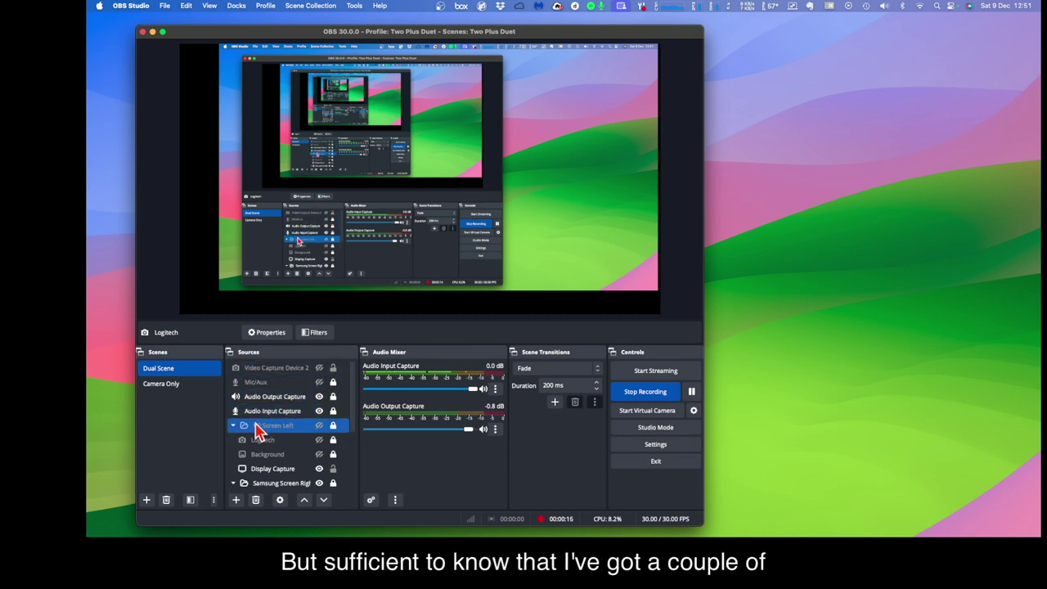
{"action": "left_click", "coordinate": [266, 411]}
{"action": "left_click", "coordinate": [271, 398]}
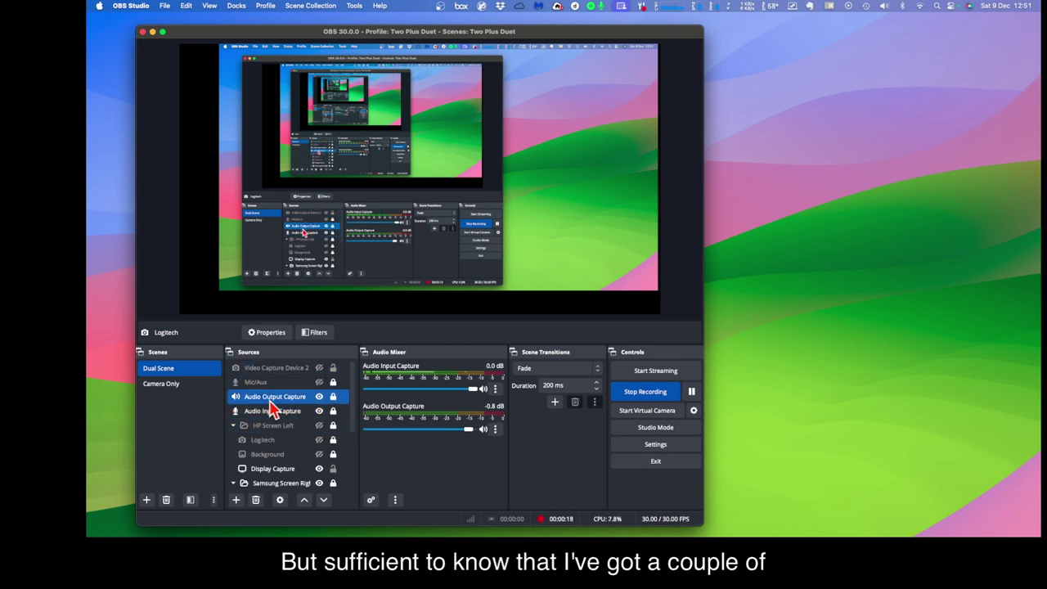
{"action": "left_click", "coordinate": [291, 411]}
{"action": "left_click", "coordinate": [315, 370]}
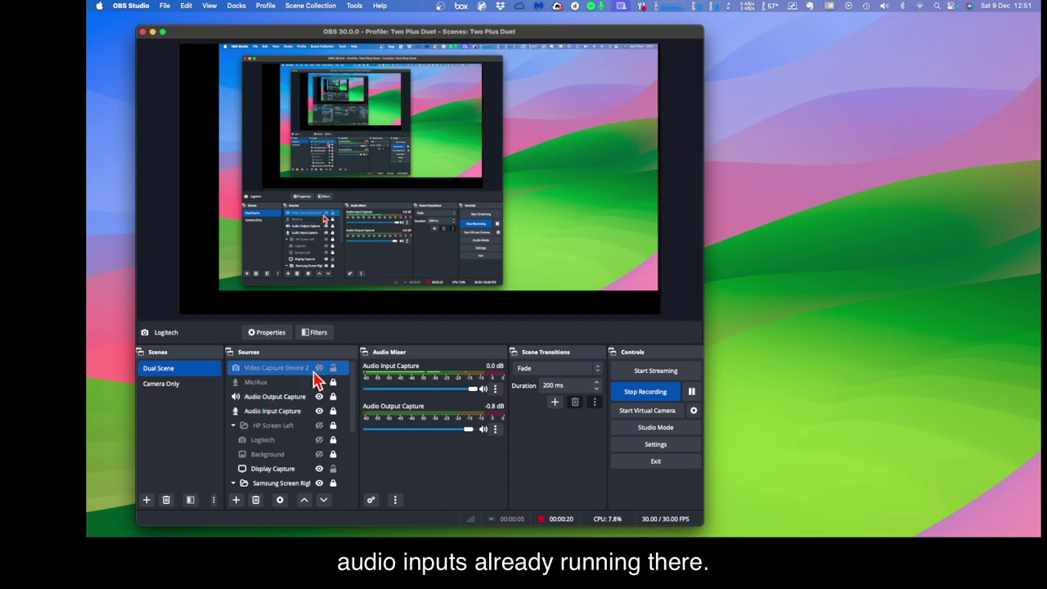
{"action": "left_click", "coordinate": [275, 398]}
{"action": "left_click", "coordinate": [283, 412]}
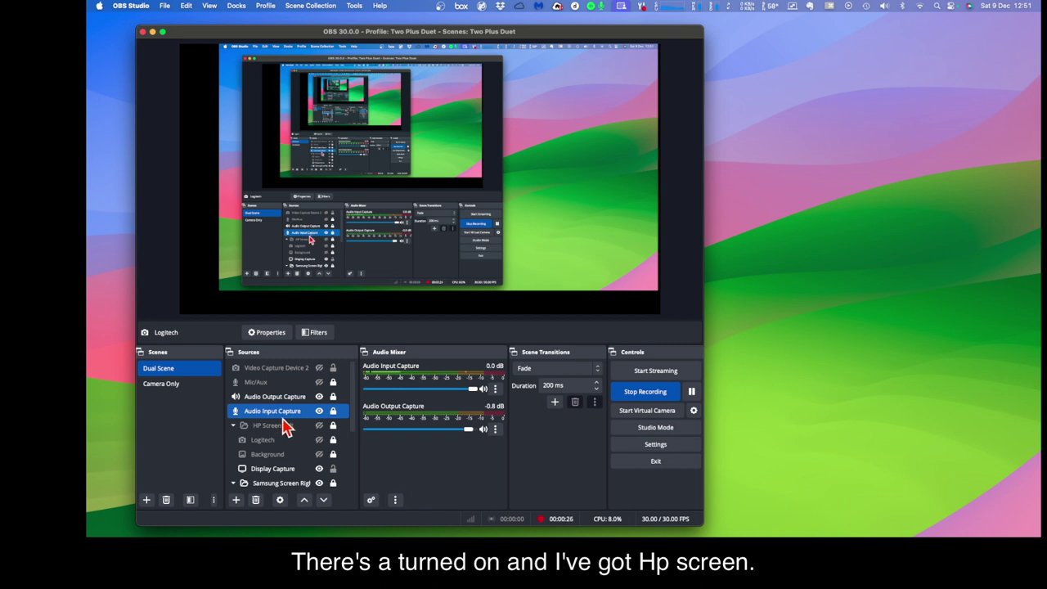
{"action": "left_click", "coordinate": [286, 427]}
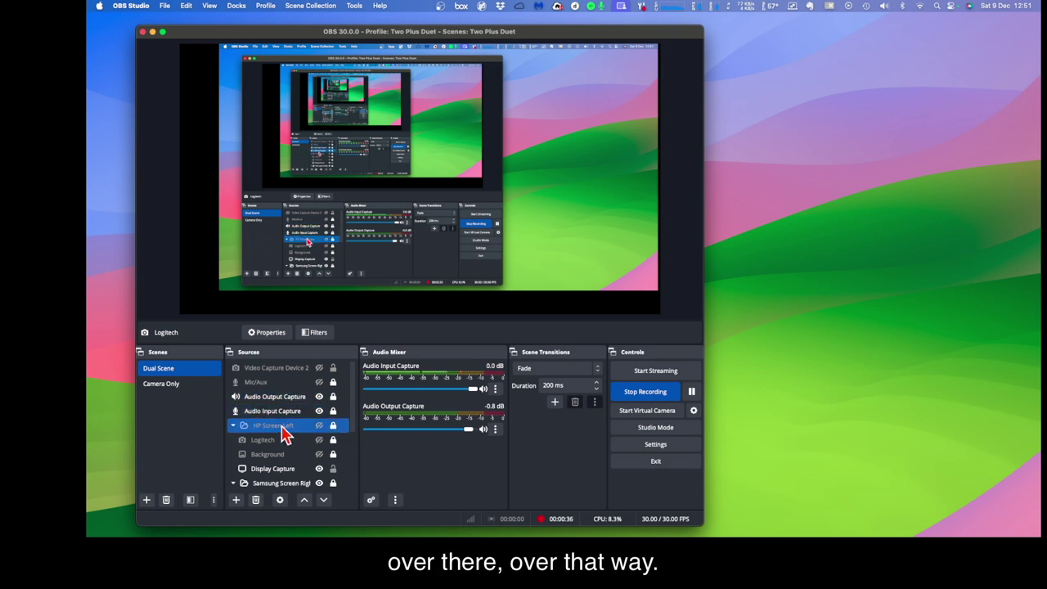
{"action": "left_click", "coordinate": [247, 429]}
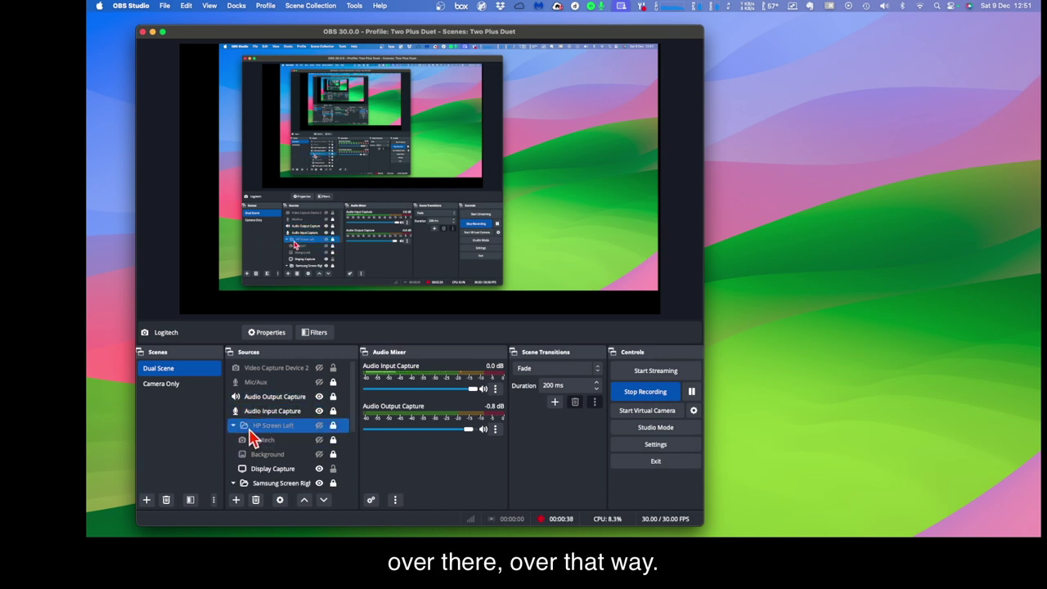
{"action": "left_click", "coordinate": [320, 426]}
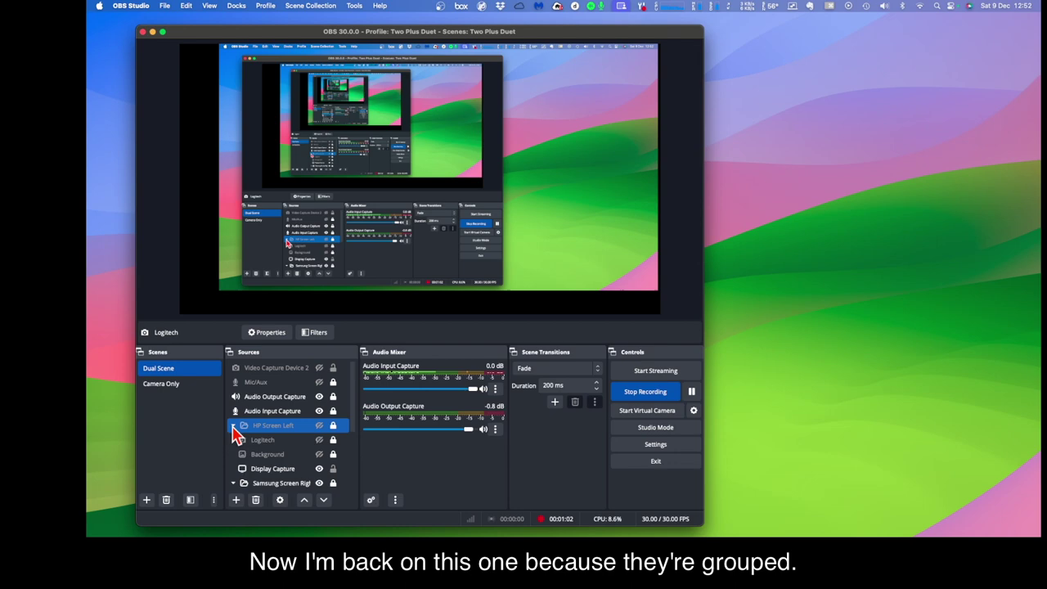
Hide the Display Capture source in HP Screen Left and collapse that group.
{"action": "left_click", "coordinate": [241, 467]}
{"action": "left_click", "coordinate": [234, 440]}
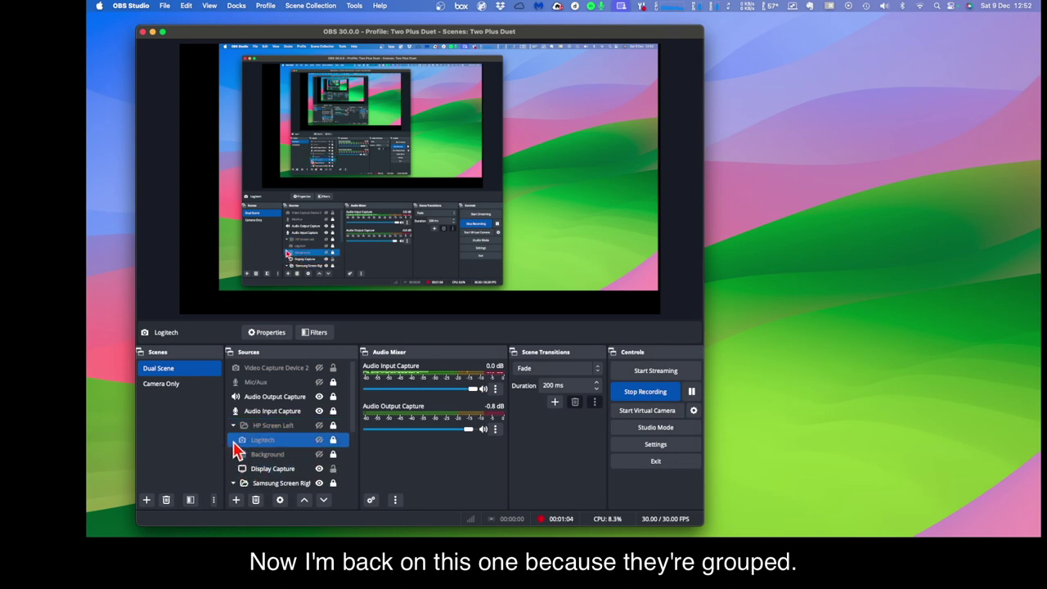
{"action": "left_click", "coordinate": [307, 469]}
{"action": "left_click", "coordinate": [319, 469]}
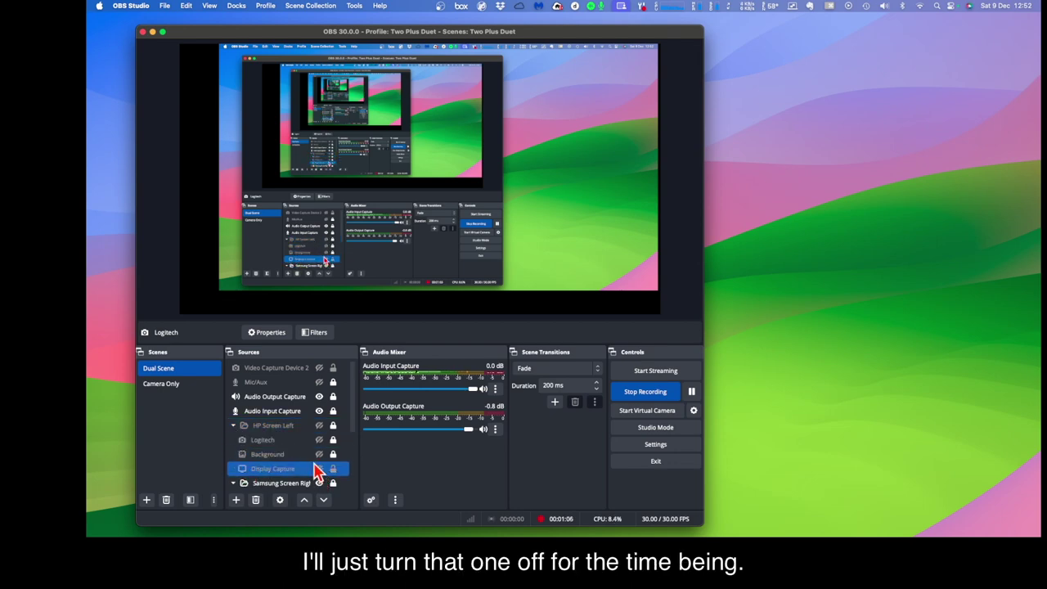
{"action": "left_click", "coordinate": [234, 426]}
{"action": "left_click", "coordinate": [233, 426]}
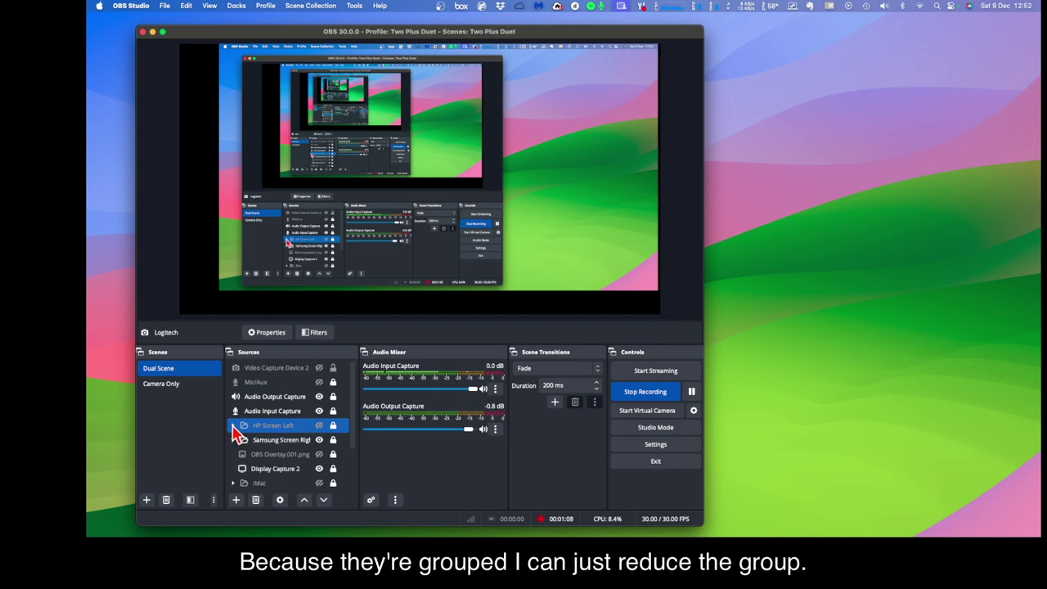
Select Samsung Screen Right, trying Display Capture 2, iMac, Logitech and iPadMini in the selection.
{"action": "left_click", "coordinate": [276, 443]}
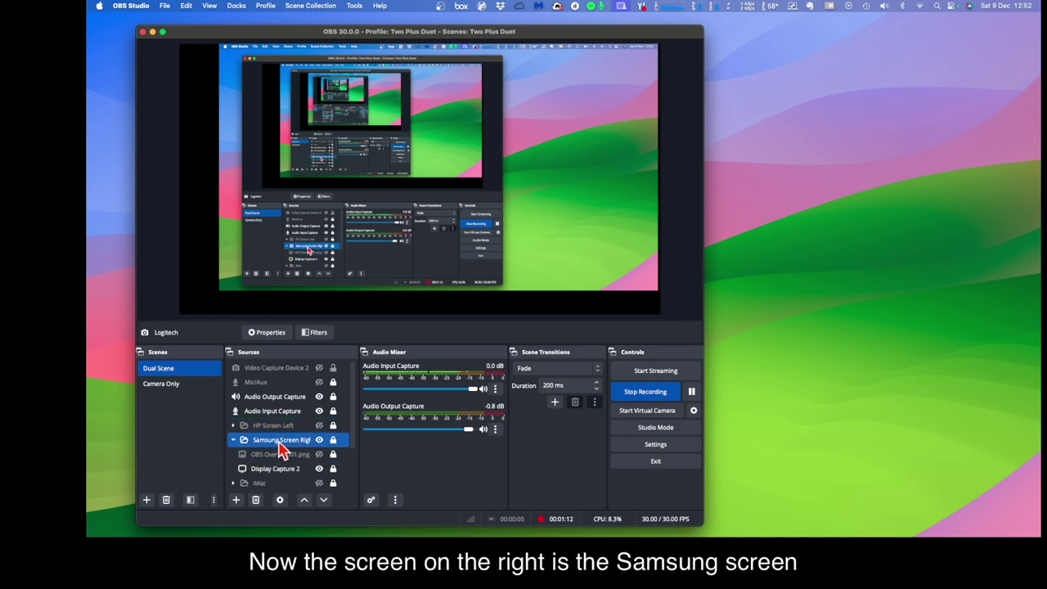
{"action": "left_click", "coordinate": [281, 445]}
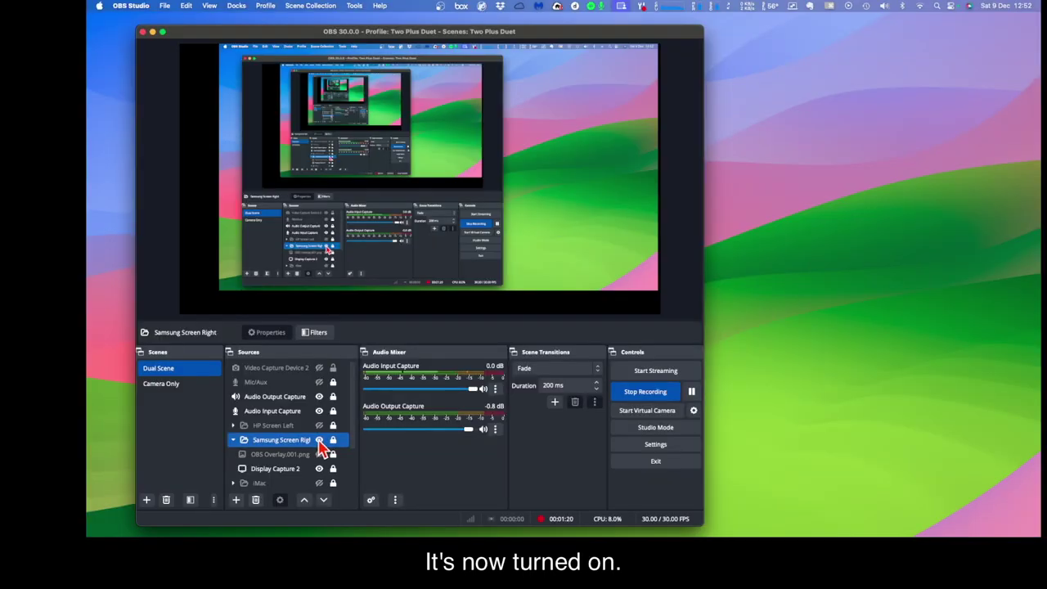
{"action": "left_click", "coordinate": [314, 468], "text": "super"}
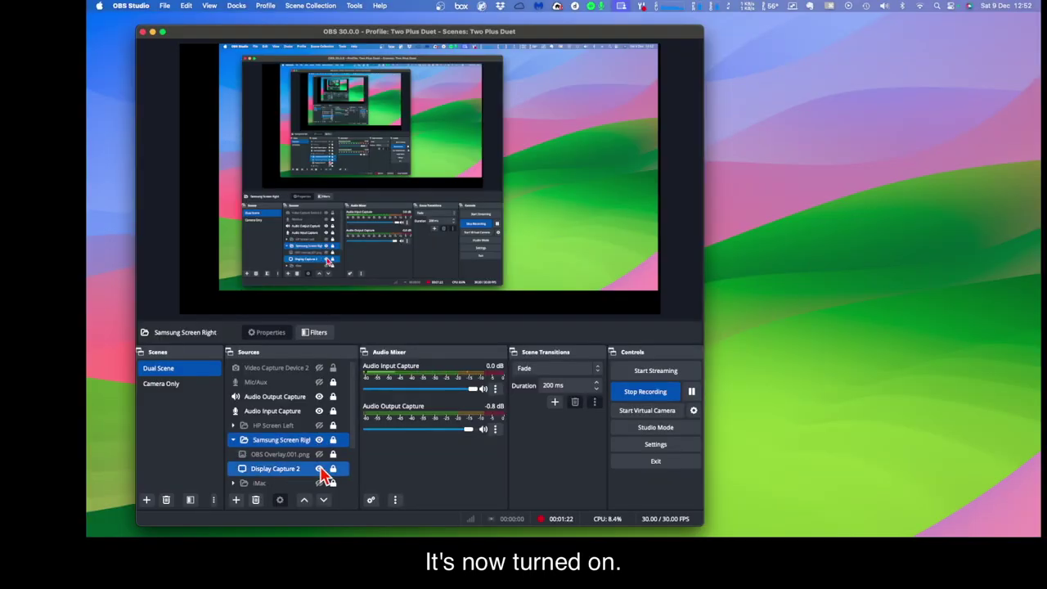
{"action": "left_click", "coordinate": [314, 473], "text": "super"}
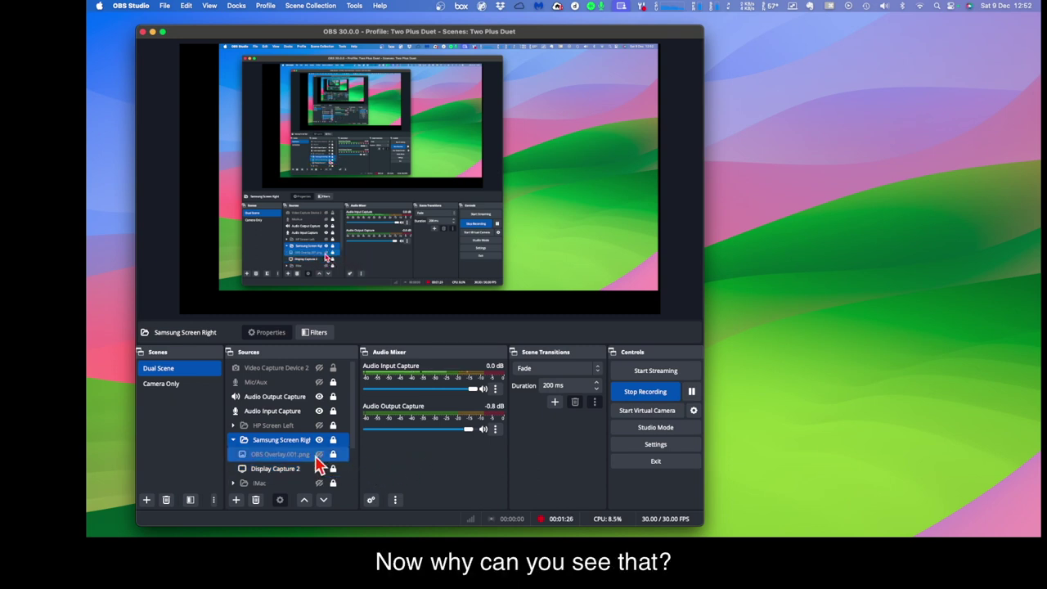
{"action": "left_click", "coordinate": [292, 484], "text": "super"}
{"action": "left_click", "coordinate": [282, 484], "text": "super"}
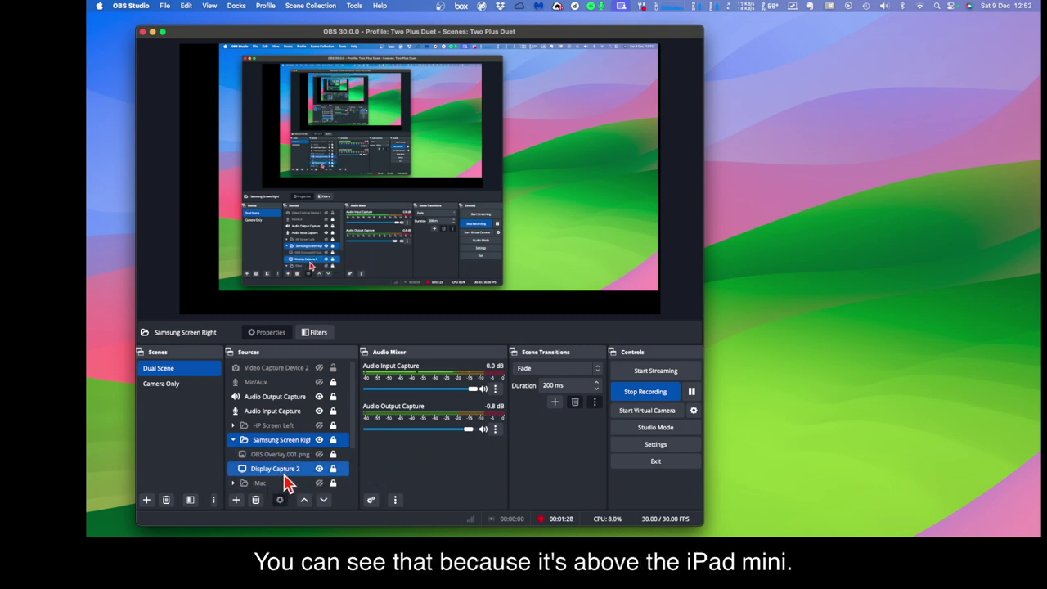
{"action": "scroll", "coordinate": [284, 483], "scroll_direction": "down", "scroll_amount": 3}
{"action": "left_click", "coordinate": [286, 472], "text": "super"}
{"action": "left_click", "coordinate": [286, 472], "text": "super"}
{"action": "left_click", "coordinate": [276, 483], "text": "super"}
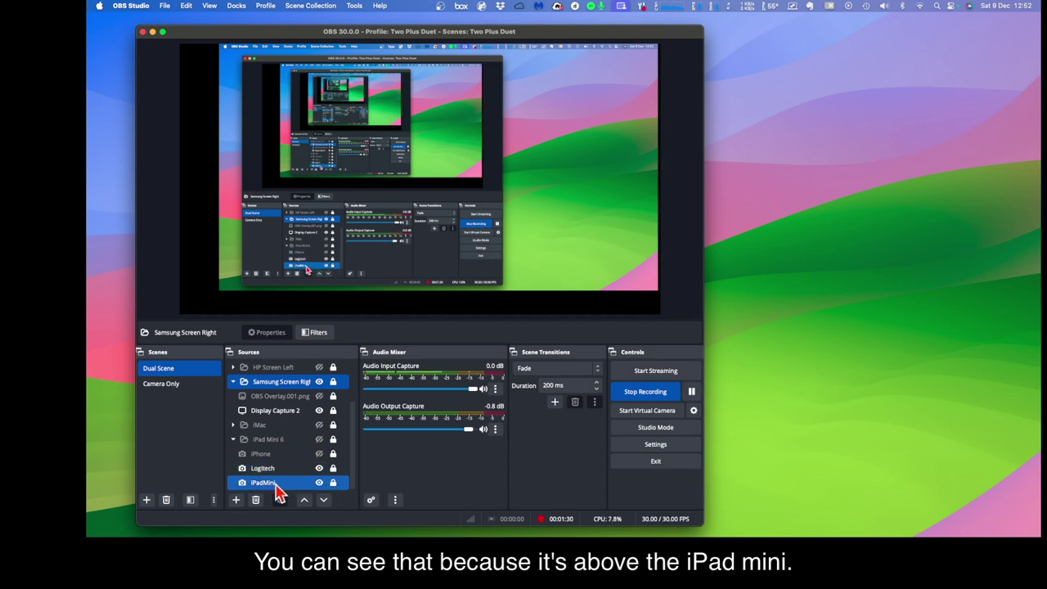
{"action": "left_click", "coordinate": [277, 484], "text": "super"}
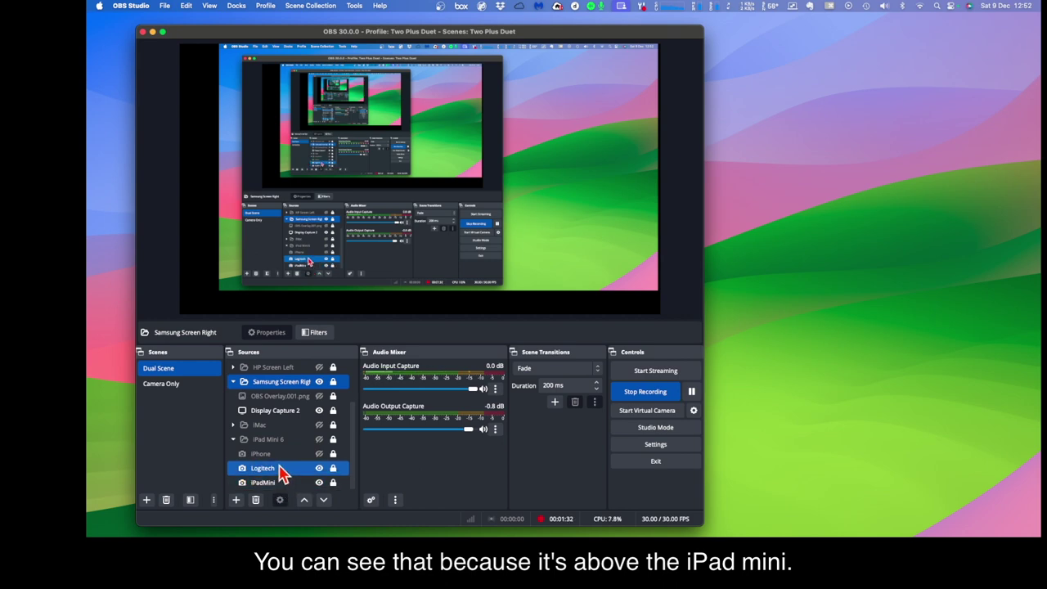
Make the iPad Mini 6 group visible, then select Logitech and move up to Display Capture 2.
{"action": "left_click", "coordinate": [273, 441], "text": "super"}
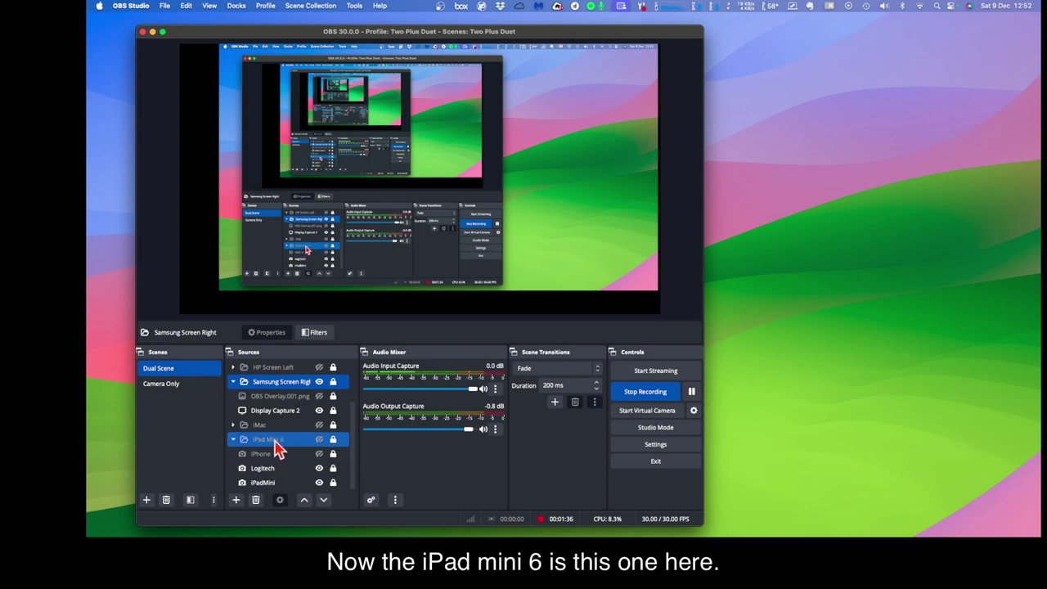
{"action": "left_click", "coordinate": [276, 446]}
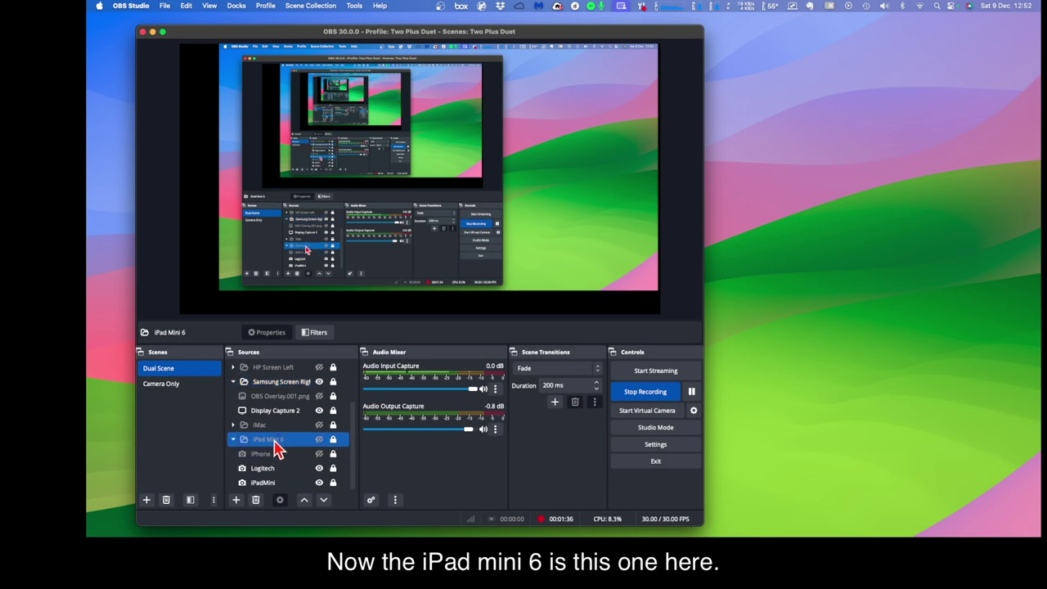
{"action": "left_click", "coordinate": [319, 440]}
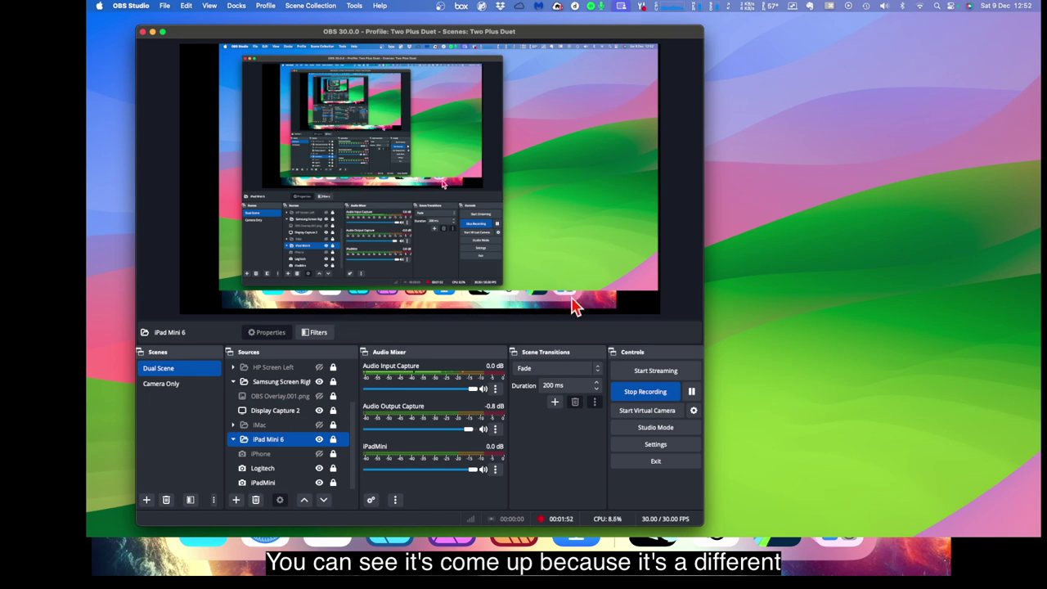
{"action": "left_click", "coordinate": [534, 232]}
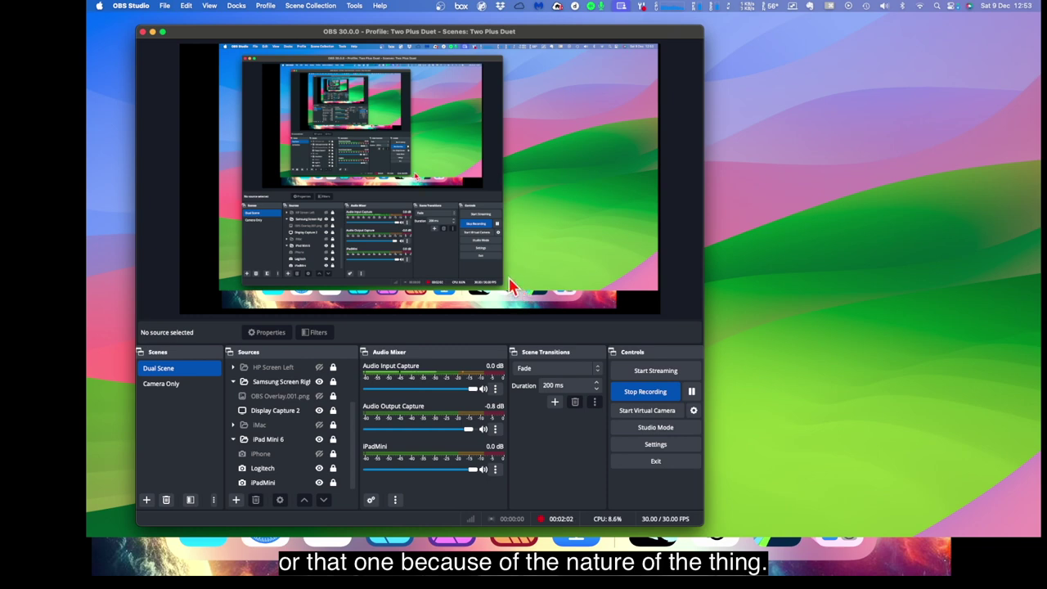
{"action": "left_click", "coordinate": [303, 472]}
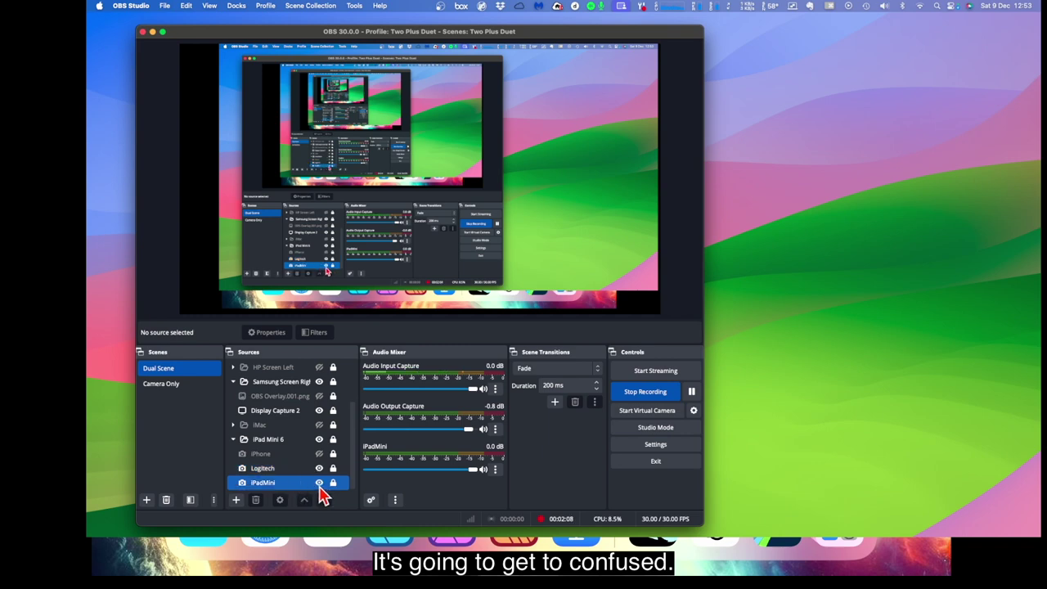
{"action": "key", "text": "Up"}
{"action": "key", "text": "Up"}
{"action": "key", "text": "Up"}
{"action": "key", "text": "Up"}
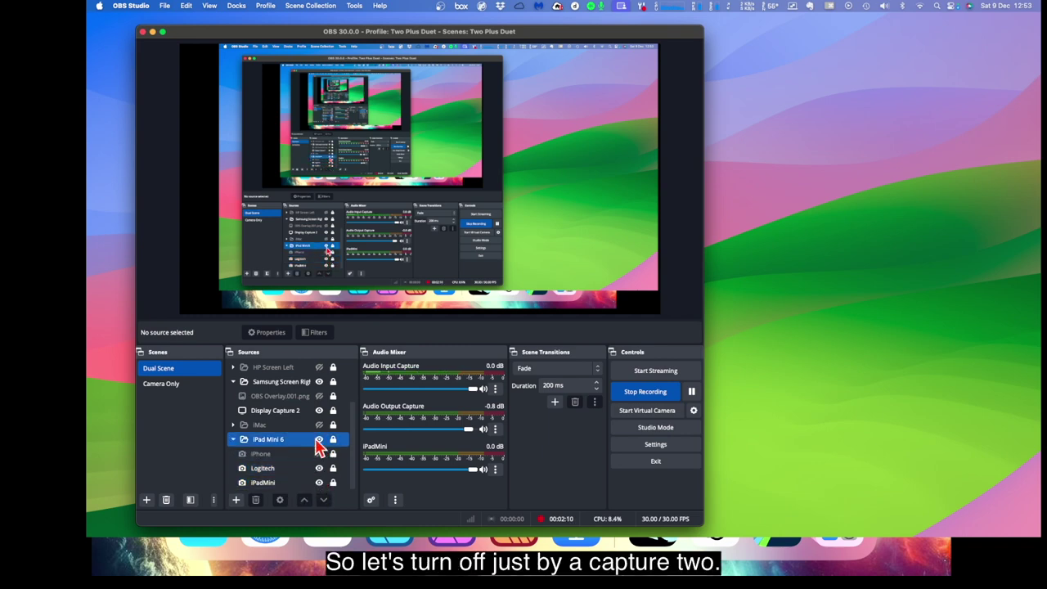
Hide the Display Capture 2 source in the Sources list.
{"action": "left_click", "coordinate": [319, 410]}
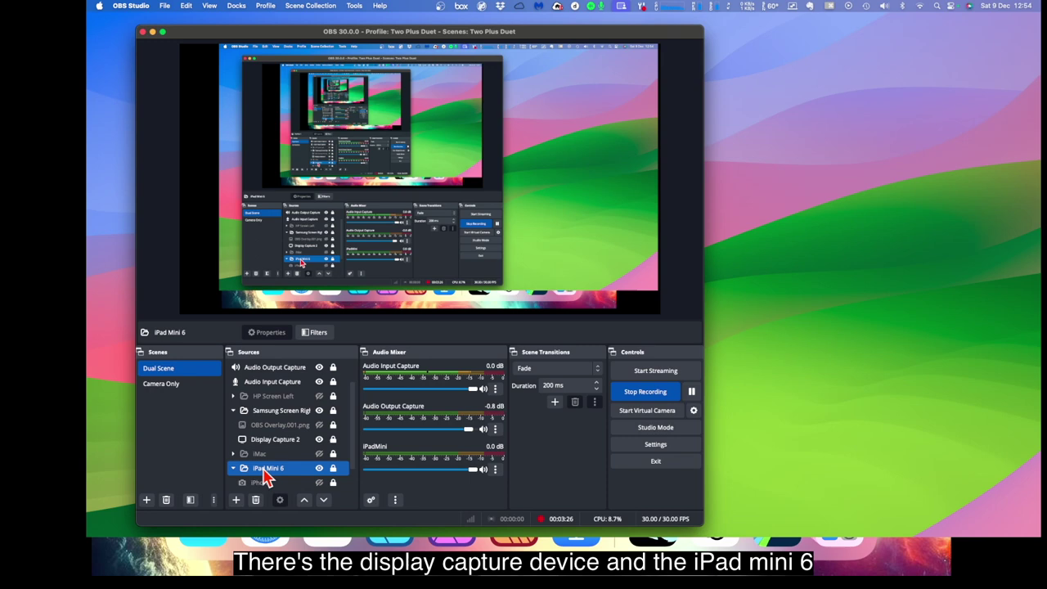
{"action": "left_click", "coordinate": [265, 440], "text": "super"}
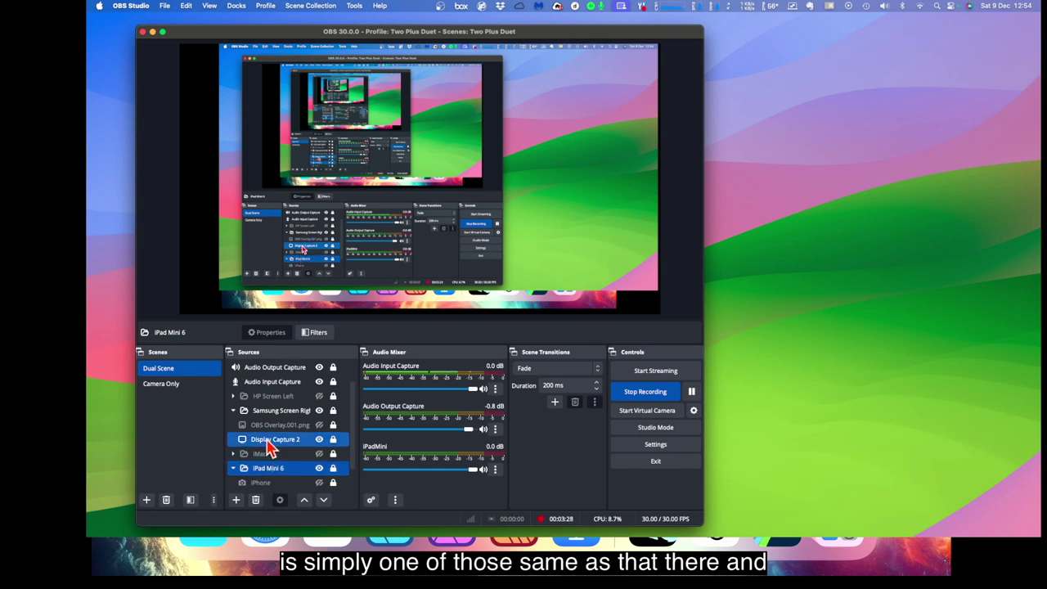
{"action": "left_click", "coordinate": [270, 442], "text": "super"}
{"action": "left_click", "coordinate": [278, 413], "text": "super"}
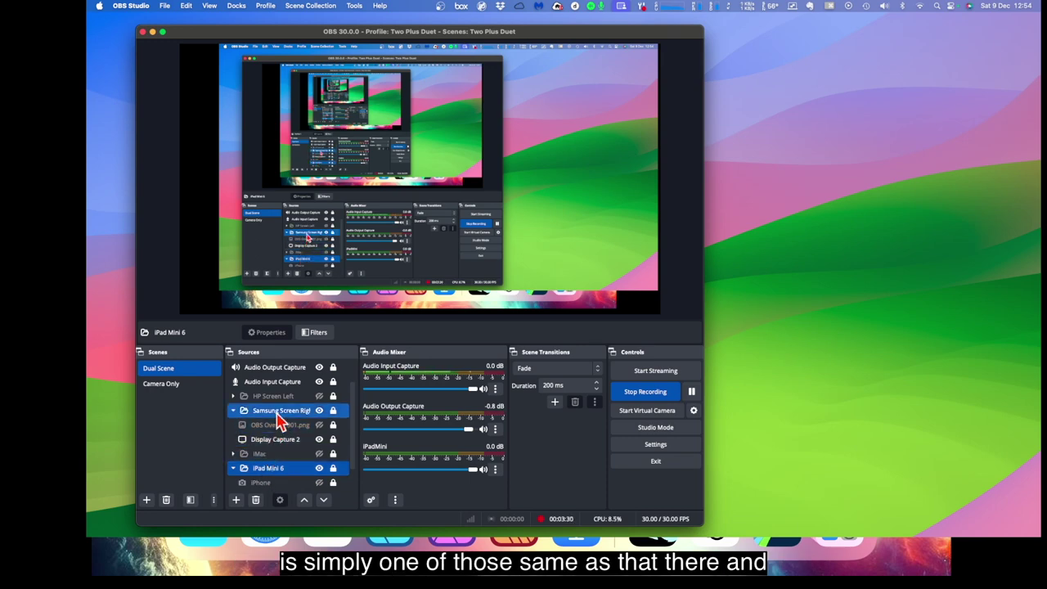
{"action": "left_click", "coordinate": [272, 468]}
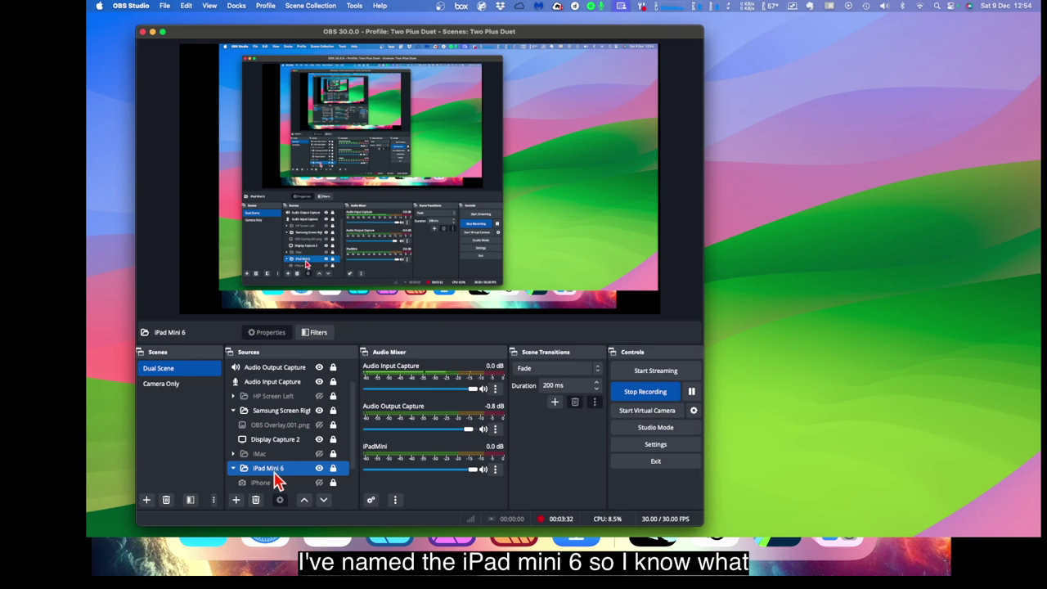
{"action": "scroll", "coordinate": [278, 483], "scroll_direction": "down", "scroll_amount": 2}
{"action": "left_click", "coordinate": [285, 482], "text": "super"}
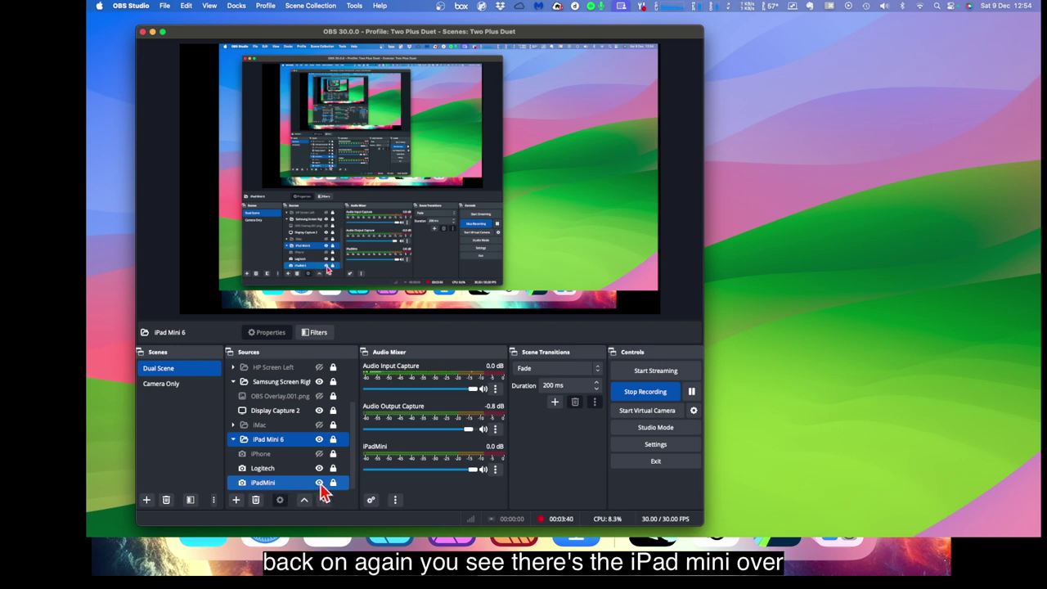
{"action": "left_click", "coordinate": [319, 482]}
{"action": "left_click", "coordinate": [319, 483]}
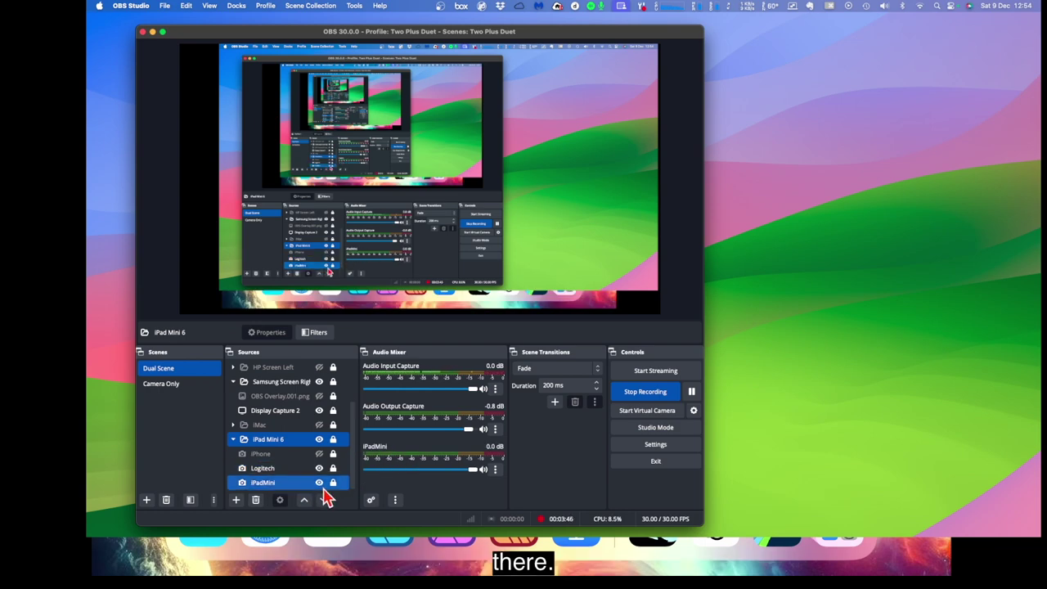
{"action": "left_click", "coordinate": [319, 472]}
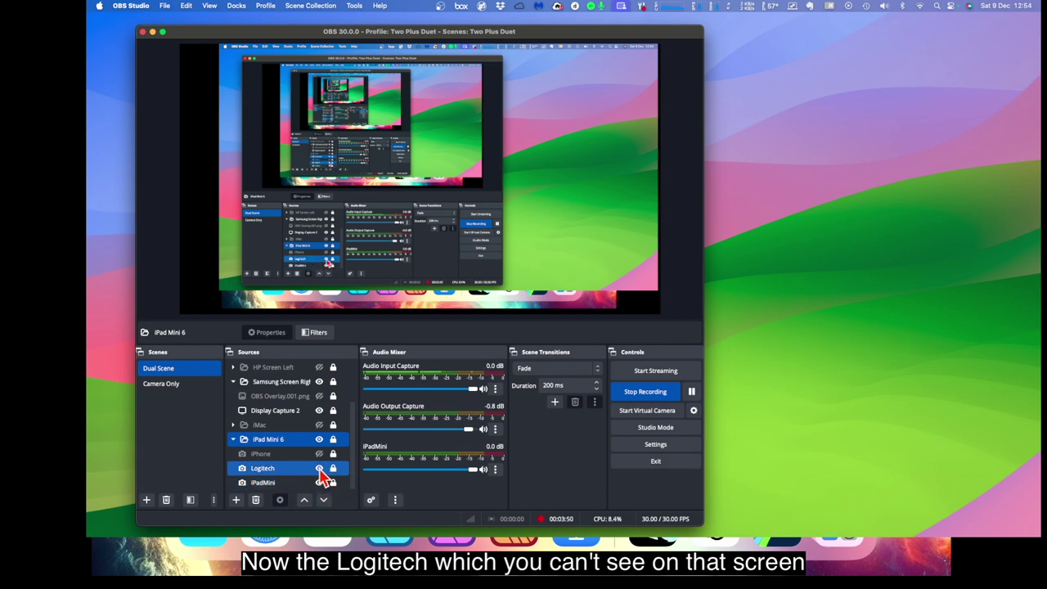
{"action": "left_click", "coordinate": [319, 470]}
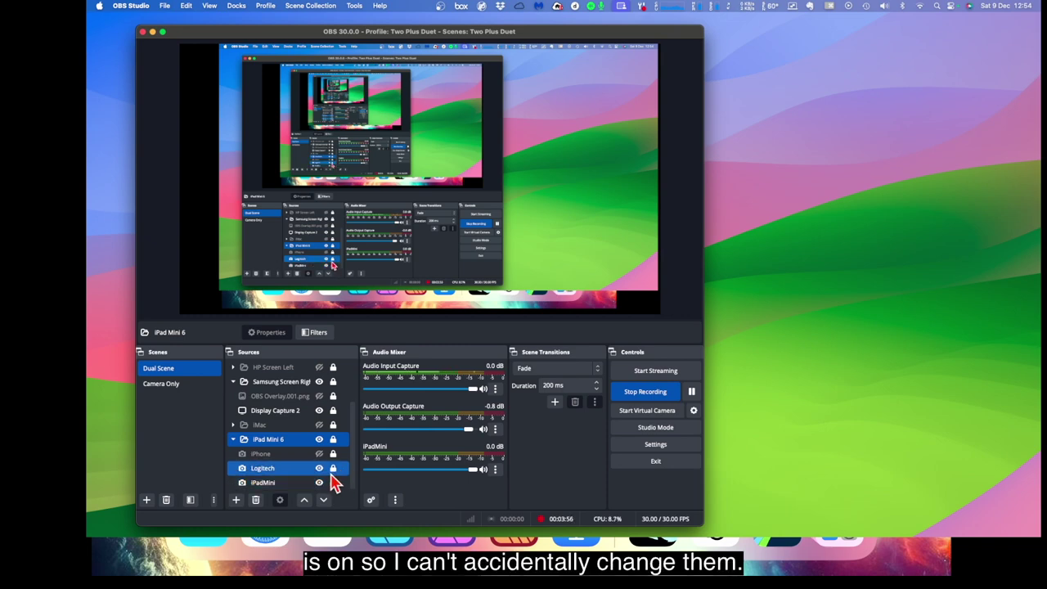
{"action": "left_click", "coordinate": [290, 444]}
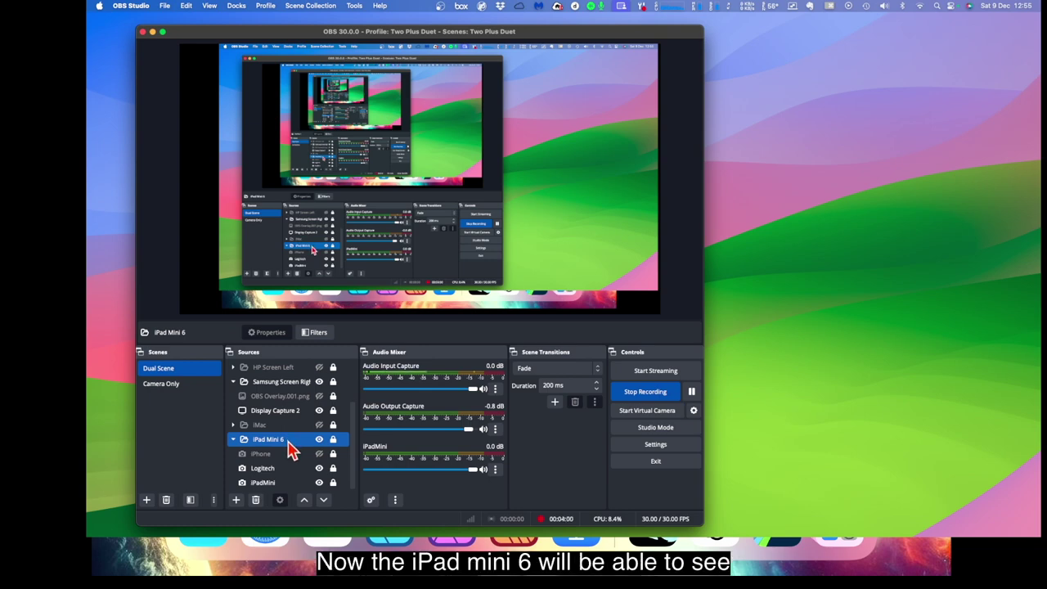
{"action": "left_click", "coordinate": [274, 470], "text": "super"}
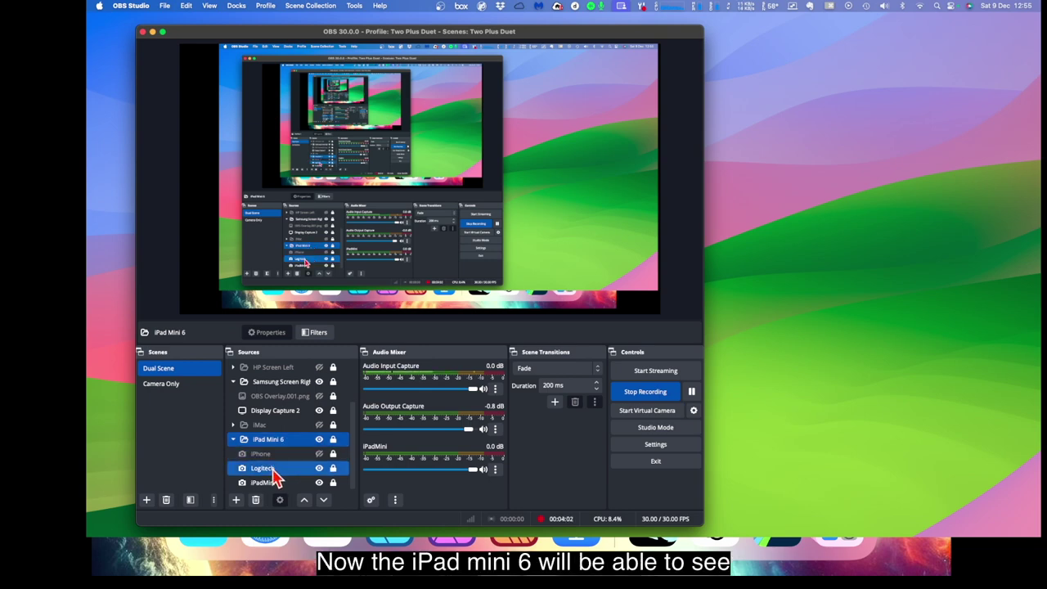
{"action": "double_click", "coordinate": [274, 471]}
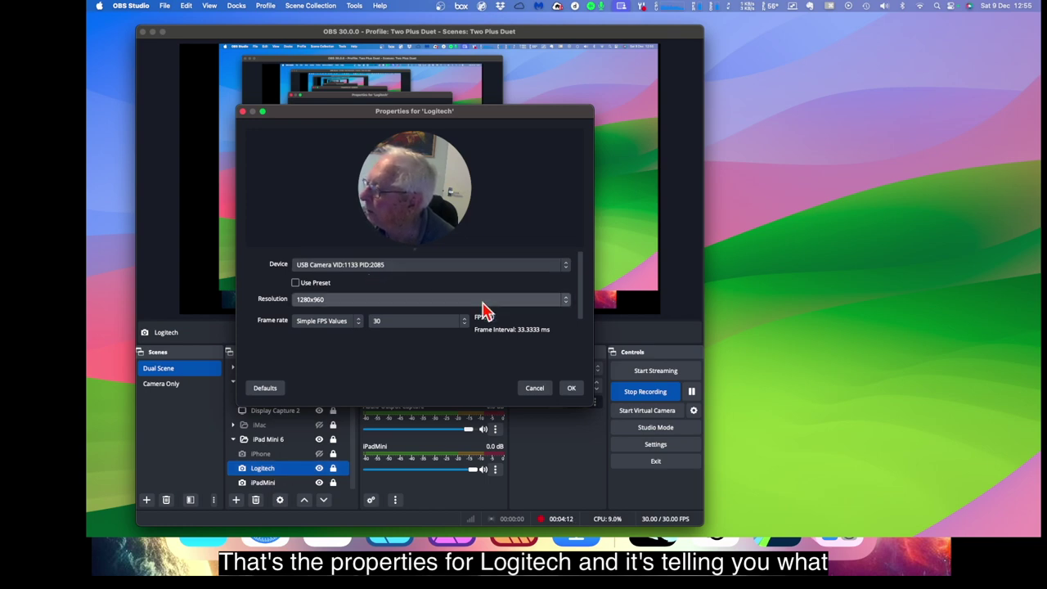
{"action": "left_click", "coordinate": [534, 388]}
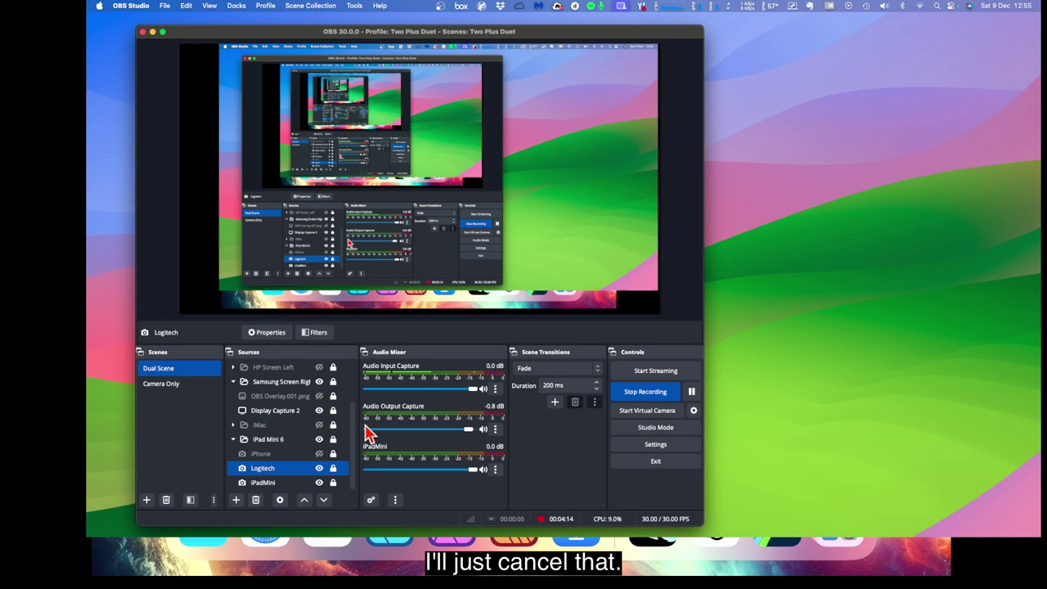
{"action": "left_click", "coordinate": [276, 486]}
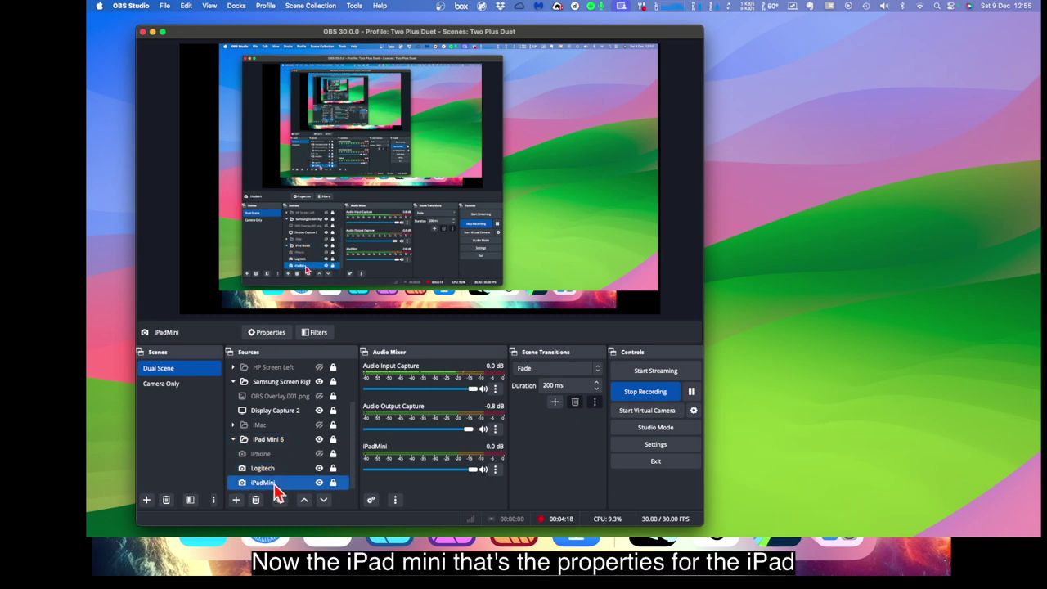
{"action": "double_click", "coordinate": [275, 486]}
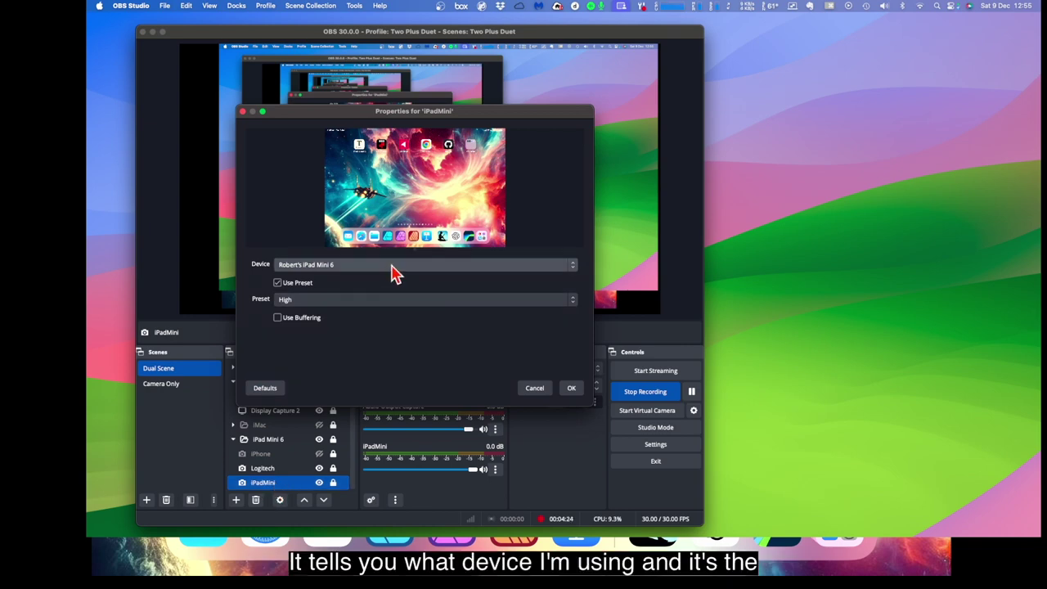
{"action": "left_click", "coordinate": [571, 390]}
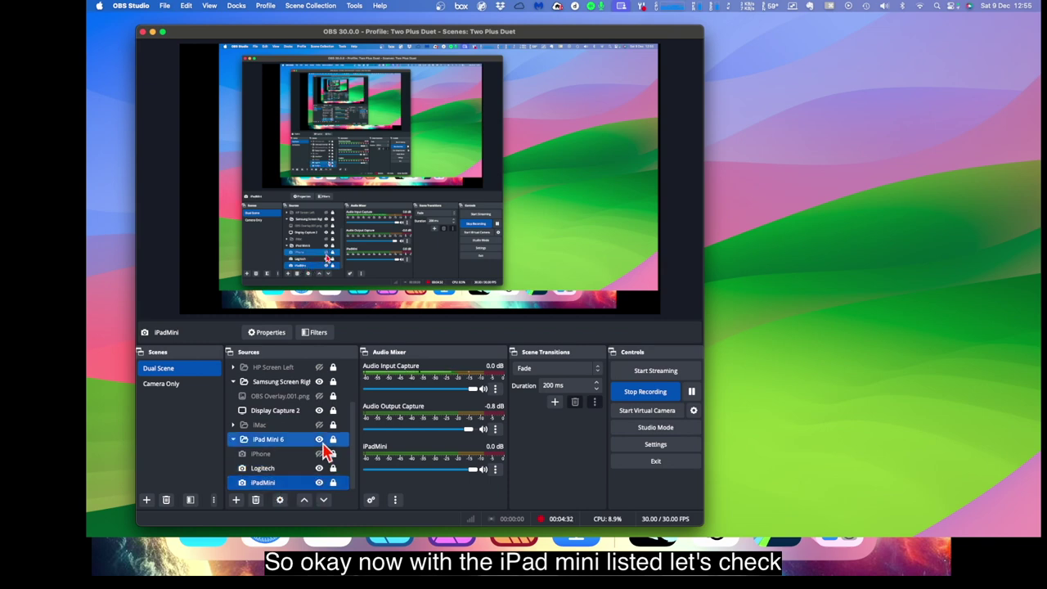
{"action": "left_click", "coordinate": [318, 334]}
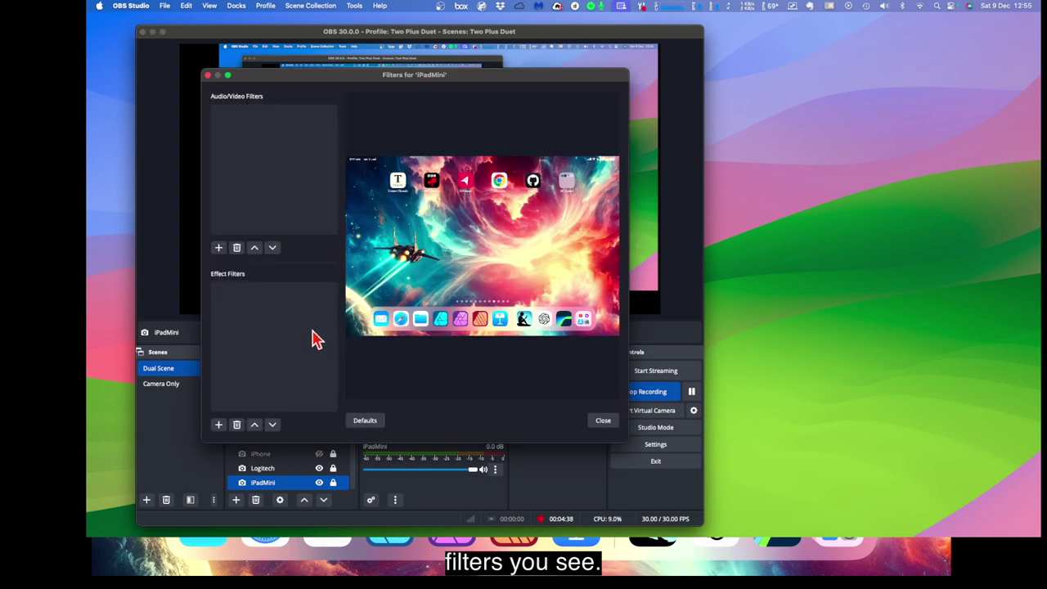
{"action": "left_click", "coordinate": [603, 420]}
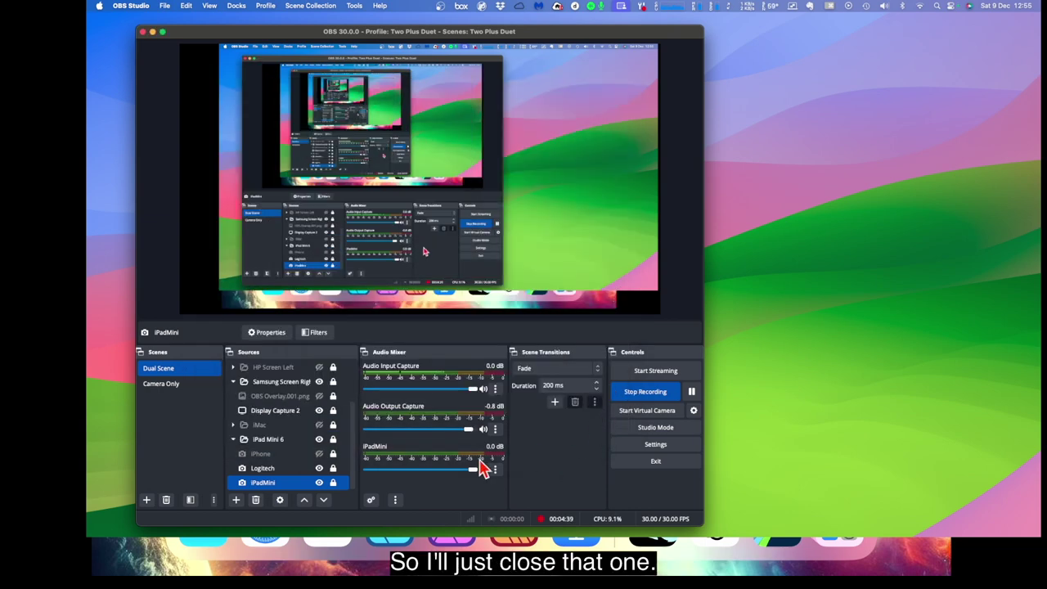
{"action": "left_click", "coordinate": [283, 469]}
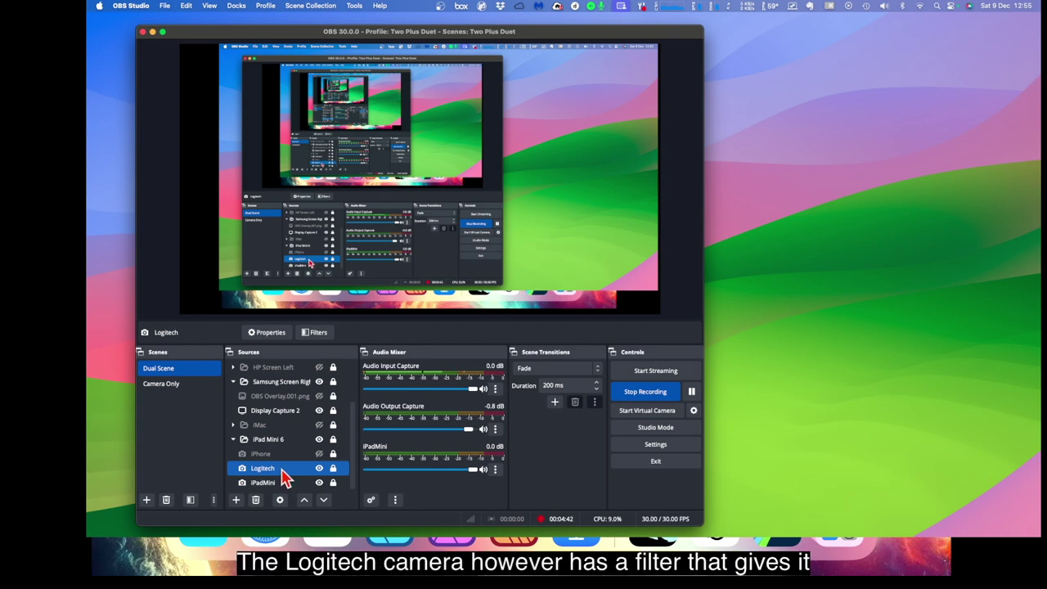
{"action": "double_click", "coordinate": [282, 473]}
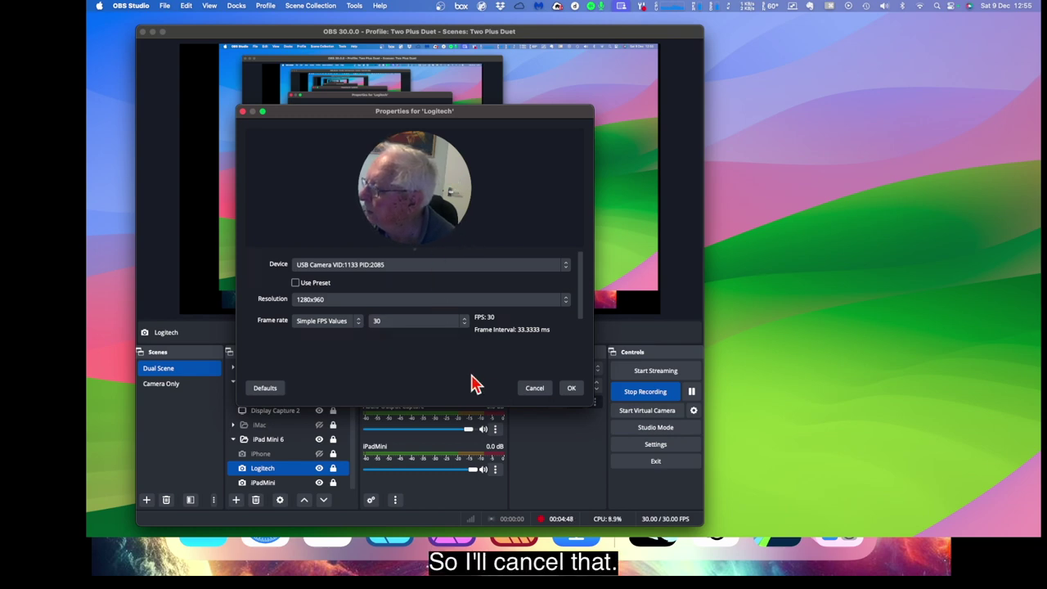
{"action": "left_click", "coordinate": [536, 389]}
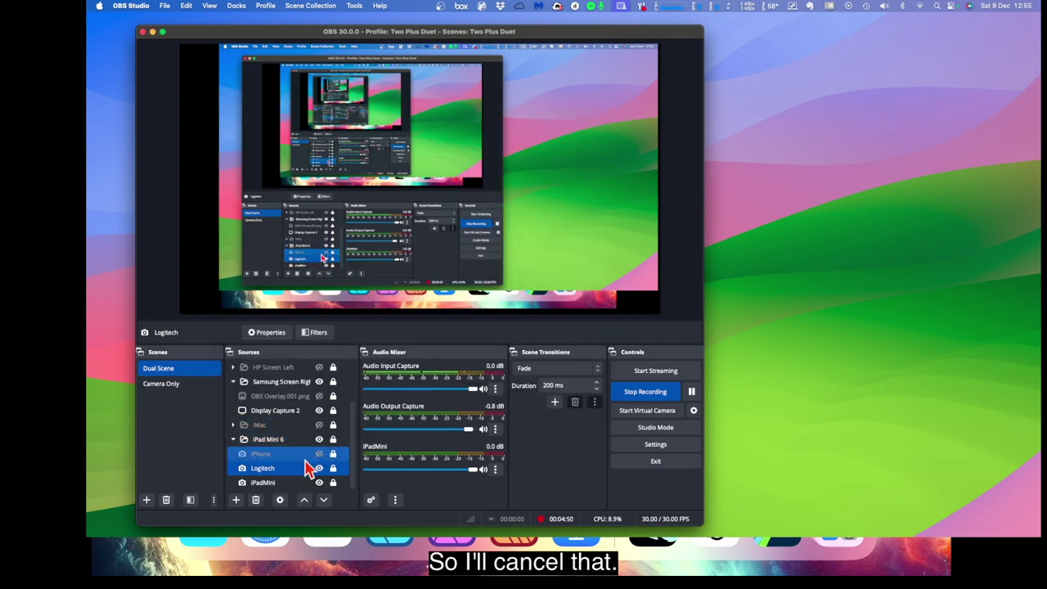
Review the Logitech filters (Background Removal, Chroma Key, RoundMask, Image Mask/Blend), keeping RoundMask enabled.
{"action": "left_click", "coordinate": [317, 335]}
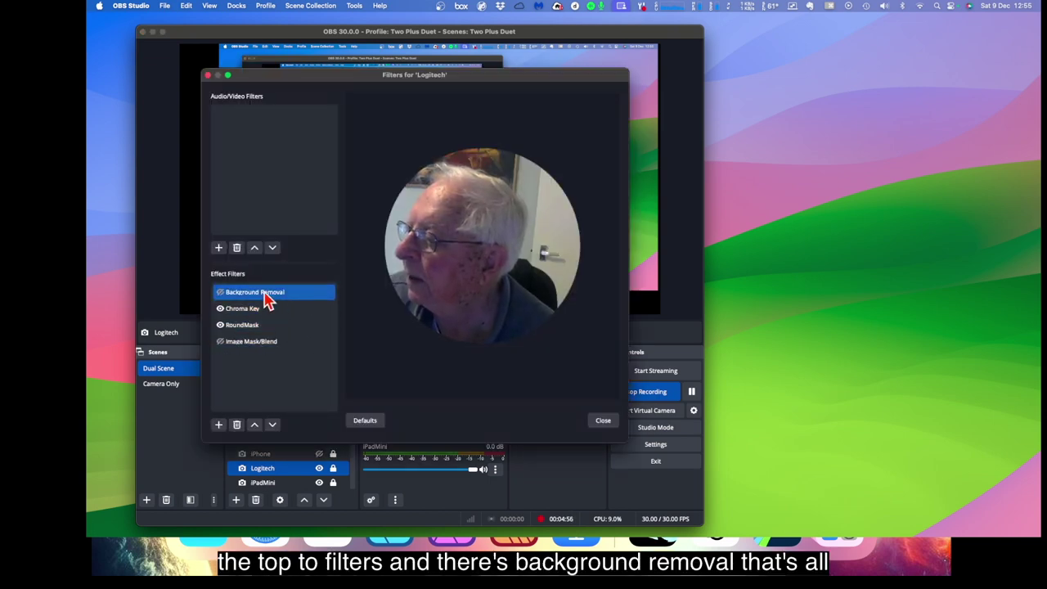
{"action": "left_click", "coordinate": [219, 293]}
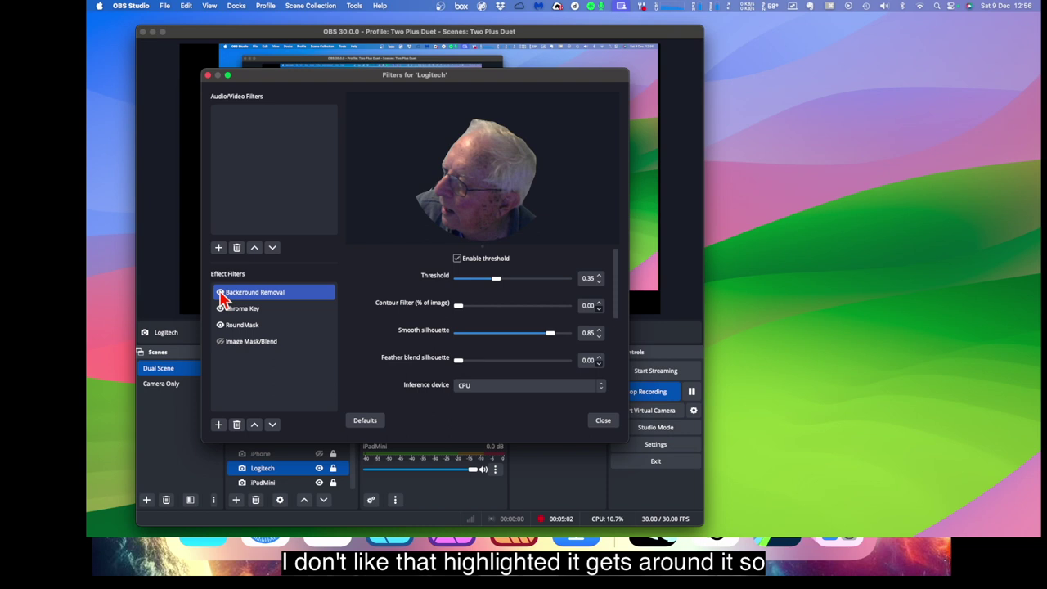
{"action": "left_click", "coordinate": [220, 294]}
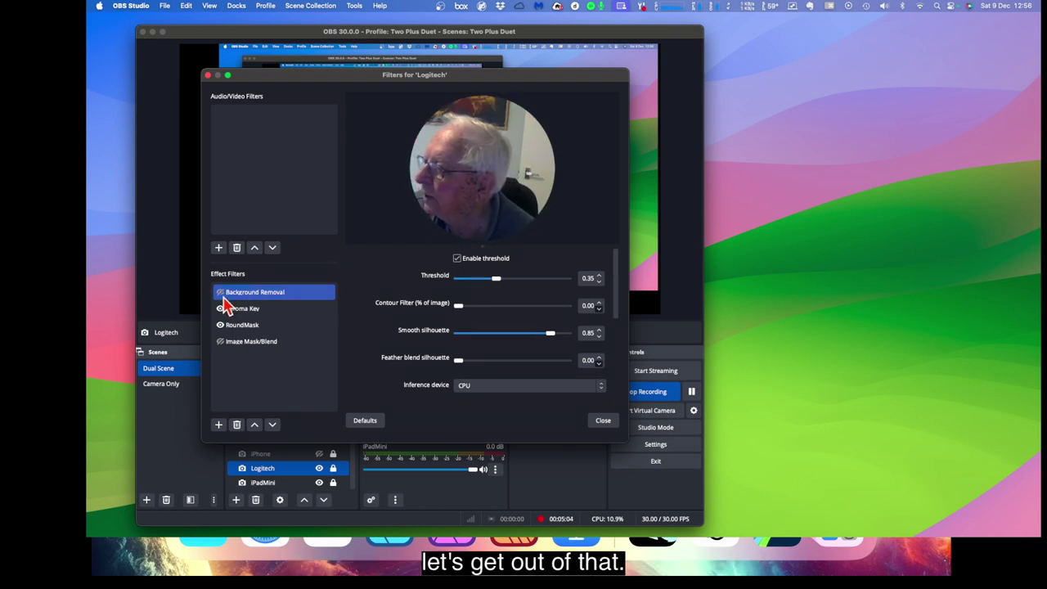
{"action": "left_click", "coordinate": [239, 311]}
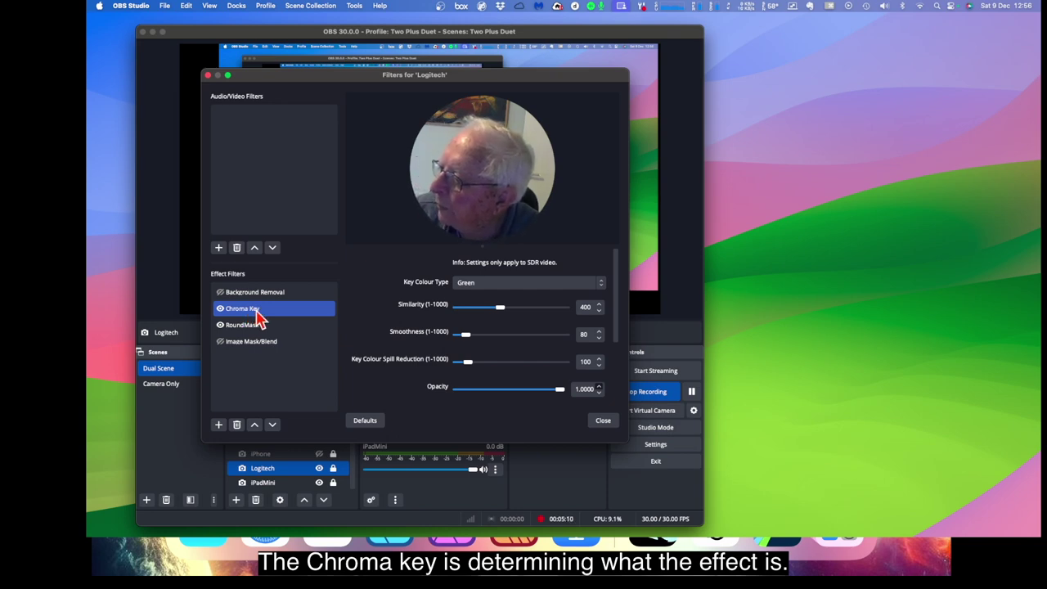
{"action": "left_click", "coordinate": [249, 326]}
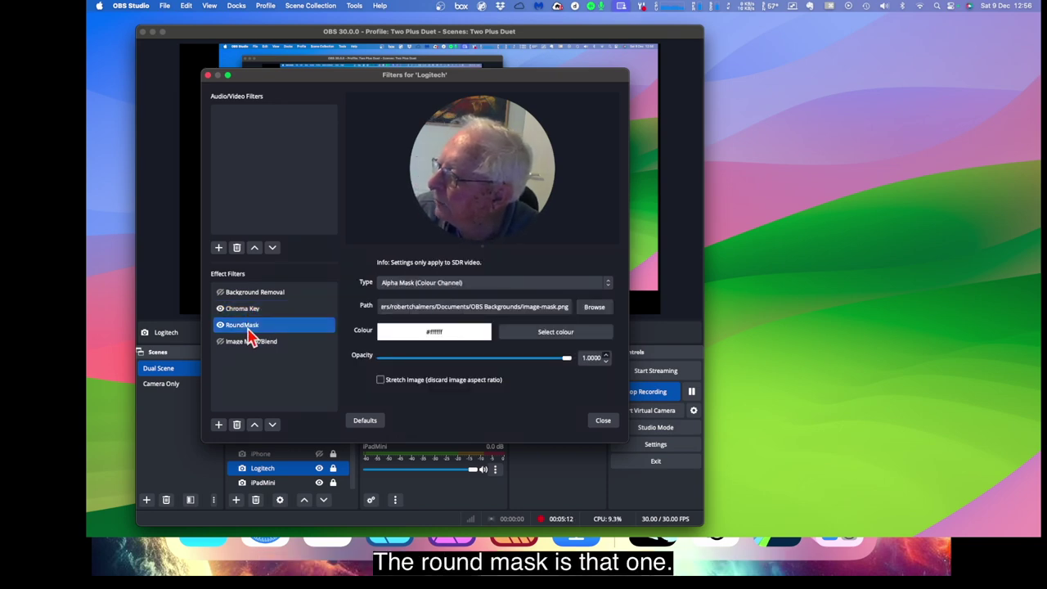
{"action": "left_click", "coordinate": [220, 326]}
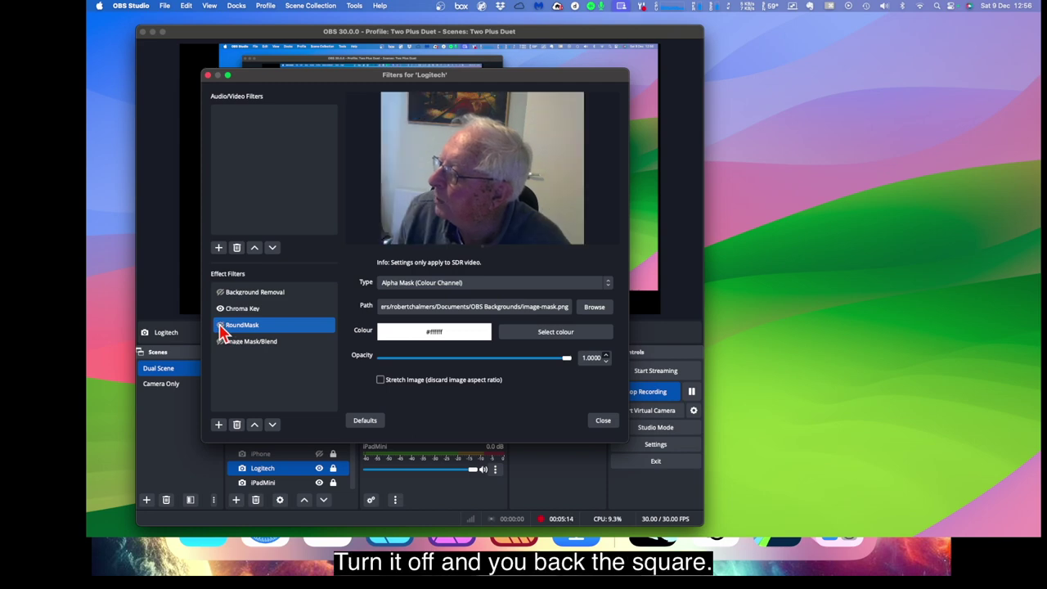
{"action": "left_click", "coordinate": [220, 326]}
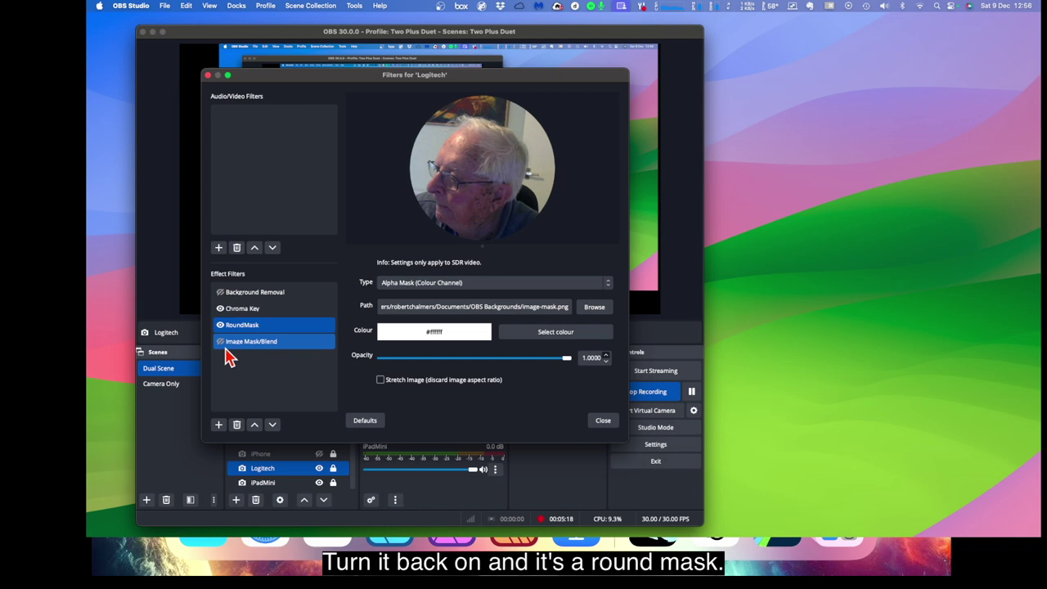
{"action": "left_click", "coordinate": [220, 342]}
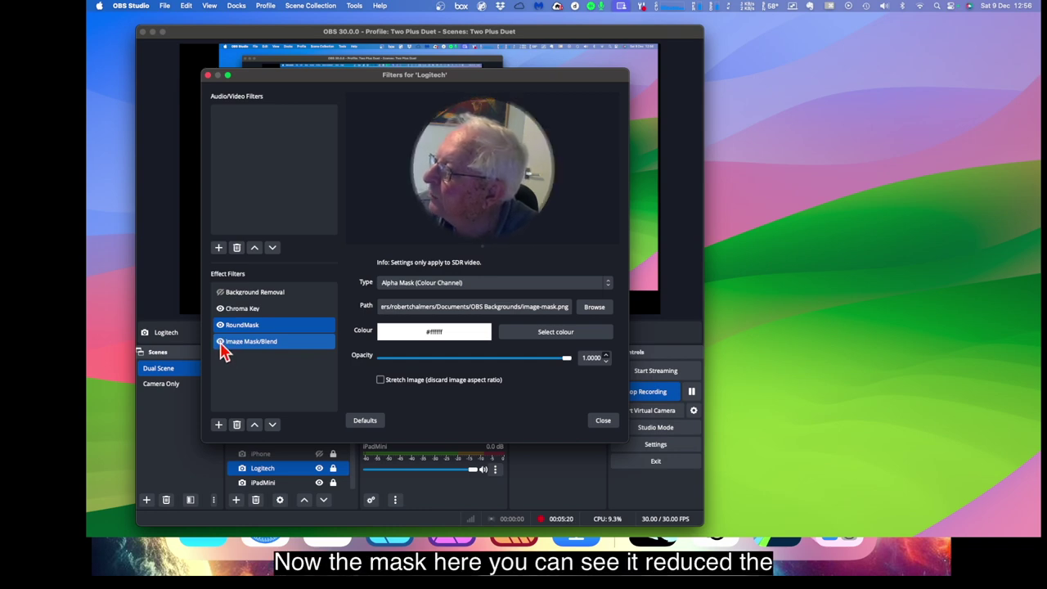
{"action": "left_click", "coordinate": [221, 342]}
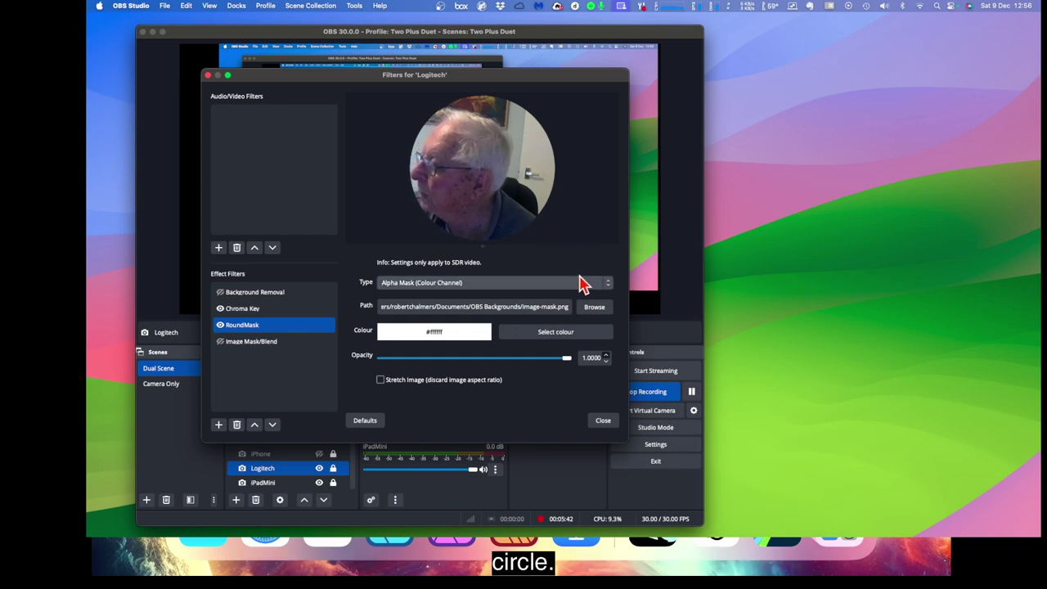
{"action": "left_click", "coordinate": [603, 422]}
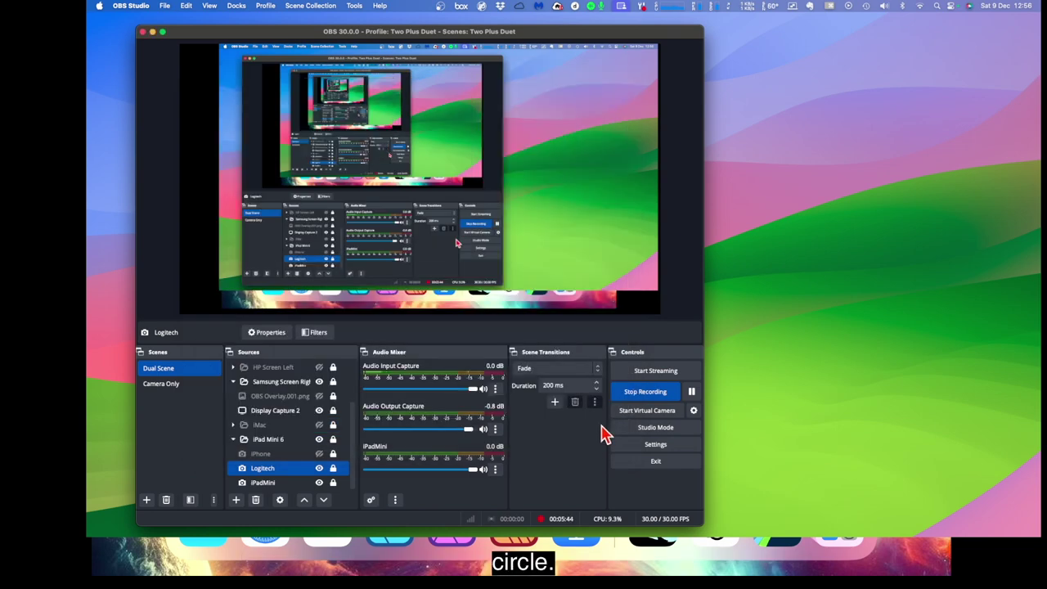
Select the iPadMini, iPhone and Logitech sources, then Display Capture 2 alongside Logitech.
{"action": "left_click", "coordinate": [303, 488], "text": "shift"}
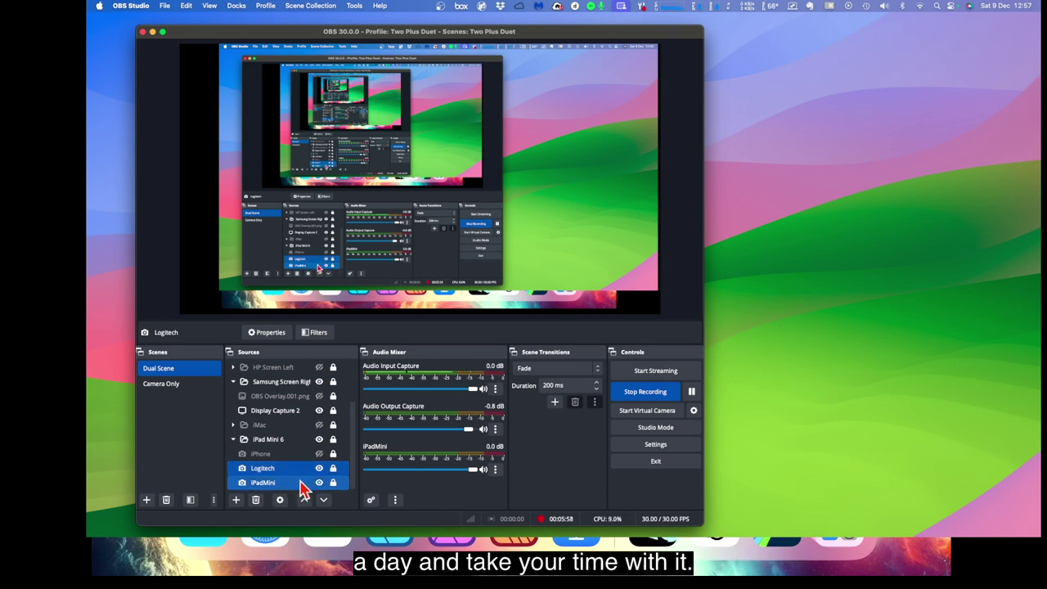
{"action": "left_click_drag", "start_coordinate": [300, 488], "coordinate": [297, 463]}
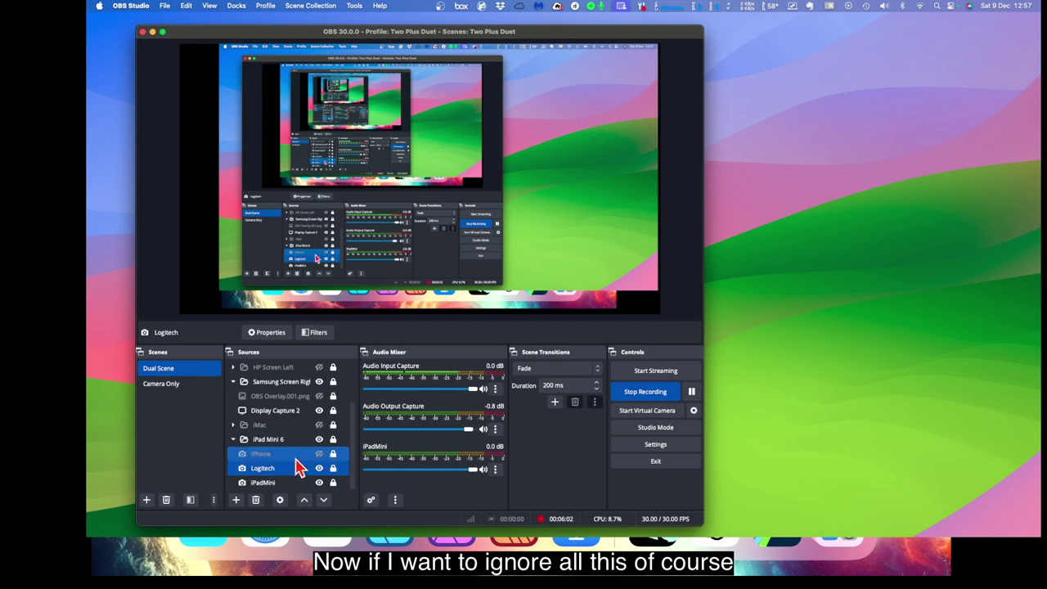
{"action": "left_click", "coordinate": [297, 468]}
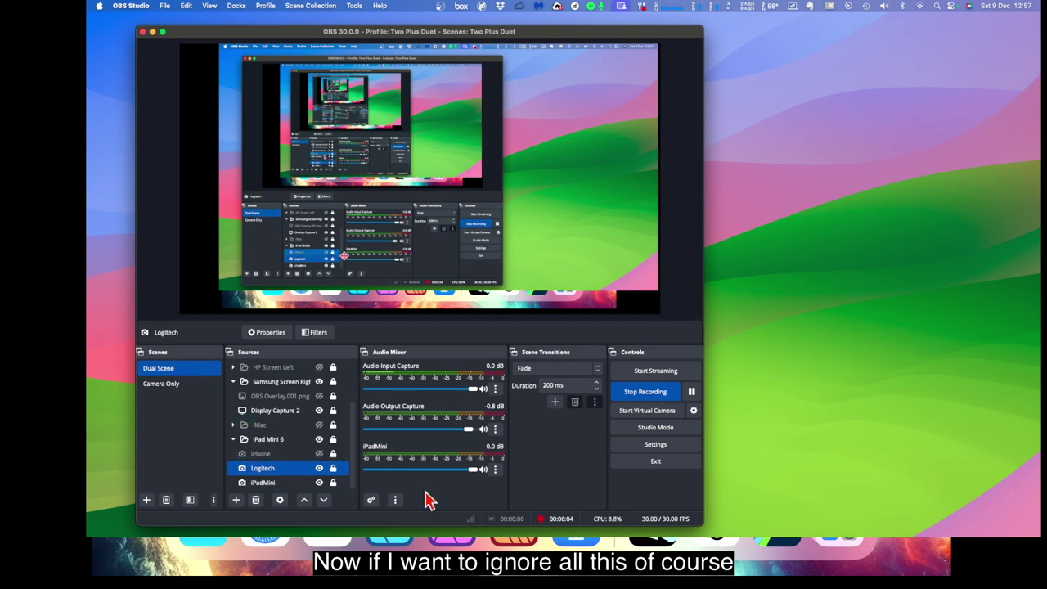
{"action": "left_click", "coordinate": [324, 427], "text": "super"}
{"action": "left_click", "coordinate": [324, 425], "text": "super"}
{"action": "left_click", "coordinate": [319, 413], "text": "super"}
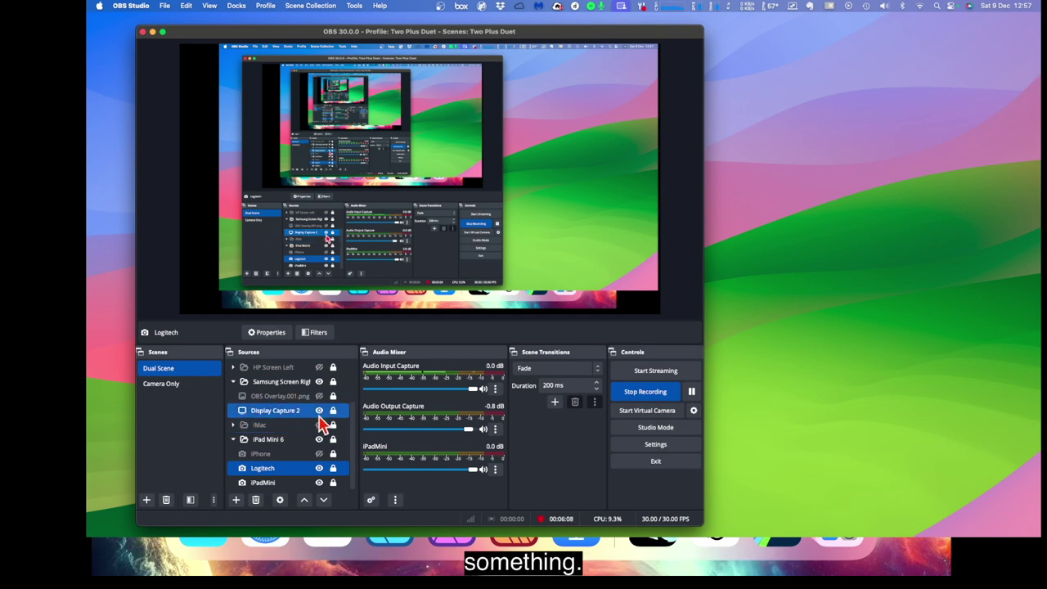
Hide Display Capture 2 and select the Samsung Screen Right source.
{"action": "left_click", "coordinate": [319, 414], "text": "super"}
{"action": "left_click", "coordinate": [319, 414], "text": "super"}
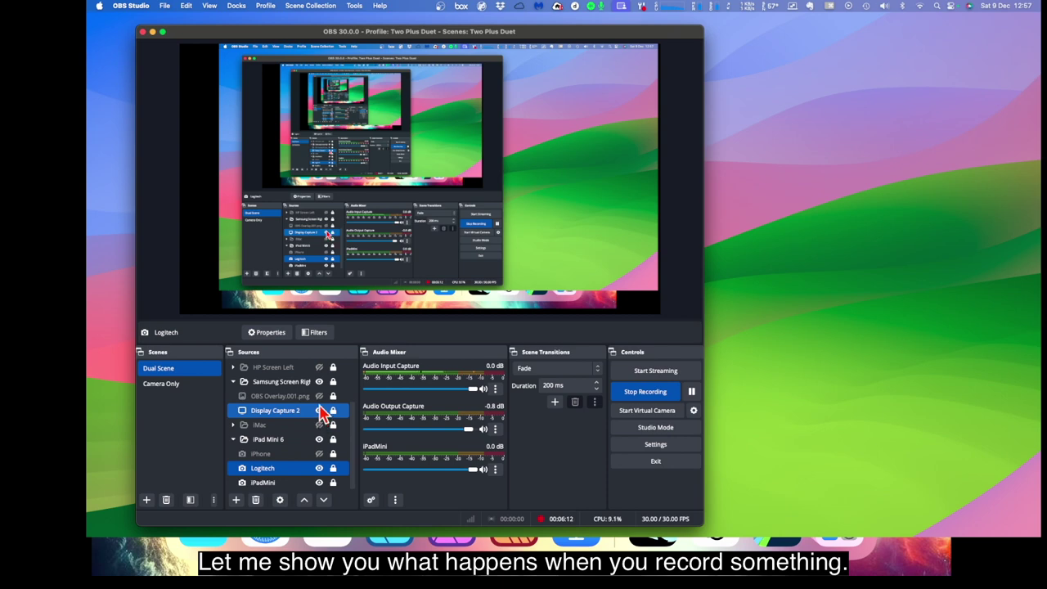
{"action": "left_click", "coordinate": [320, 413], "text": "super"}
{"action": "left_click", "coordinate": [319, 383], "text": "super"}
{"action": "left_click", "coordinate": [320, 382]}
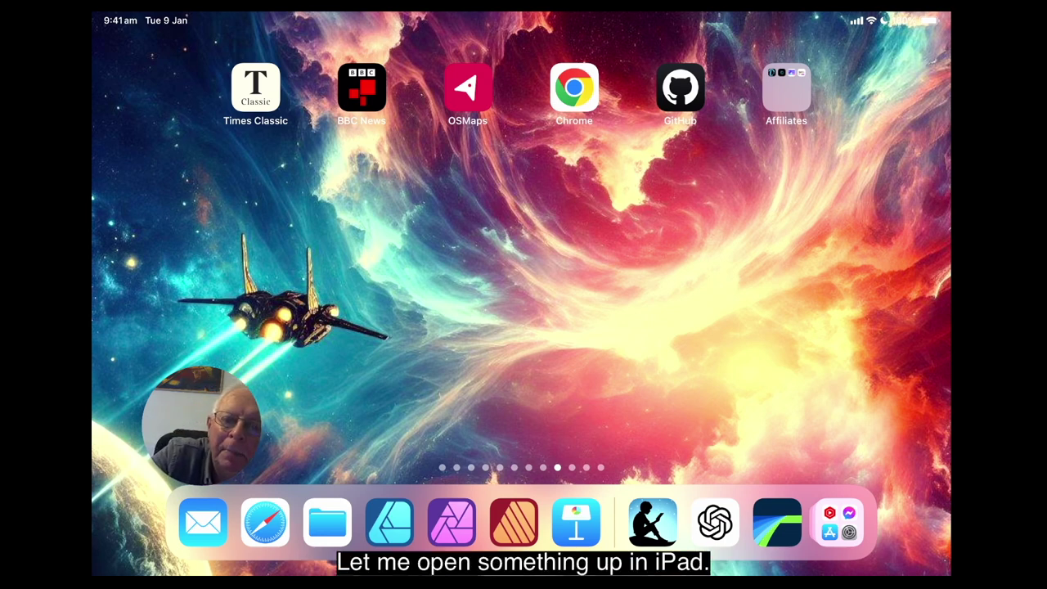
Open Affinity Photo's poster document, go to Live Docs, and return to the iPad home screen.
{"action": "left_click", "coordinate": [452, 522]}
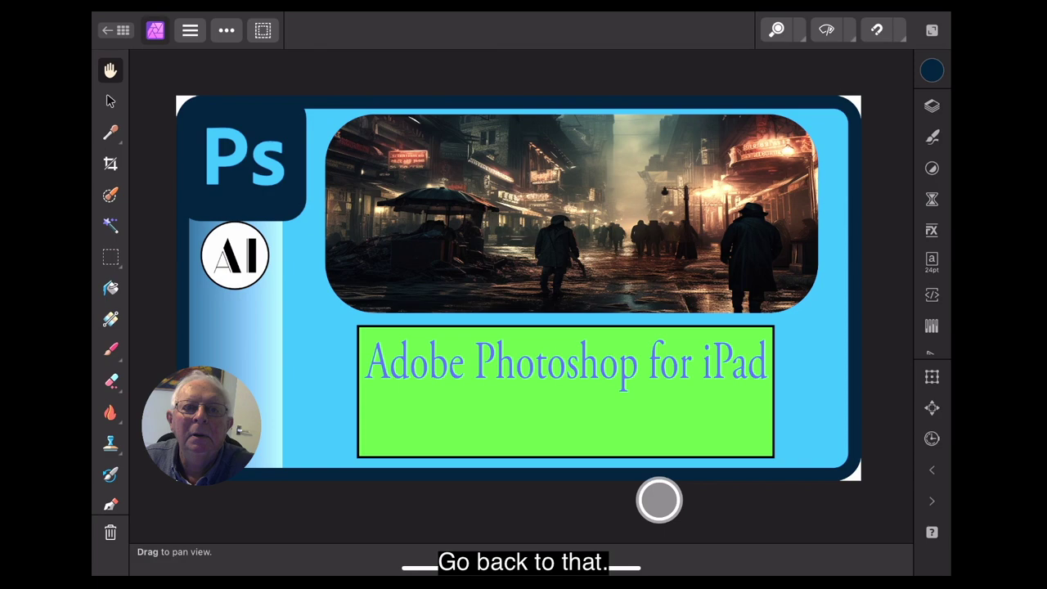
{"action": "left_click", "coordinate": [107, 30]}
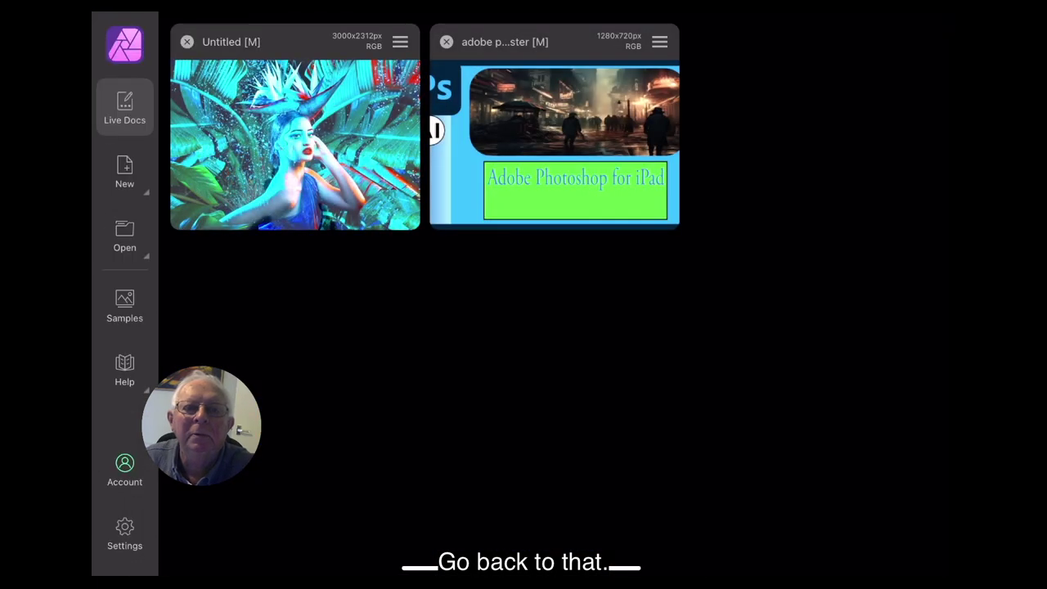
{"action": "left_click_drag", "start_coordinate": [484, 565], "coordinate": [484, 368]}
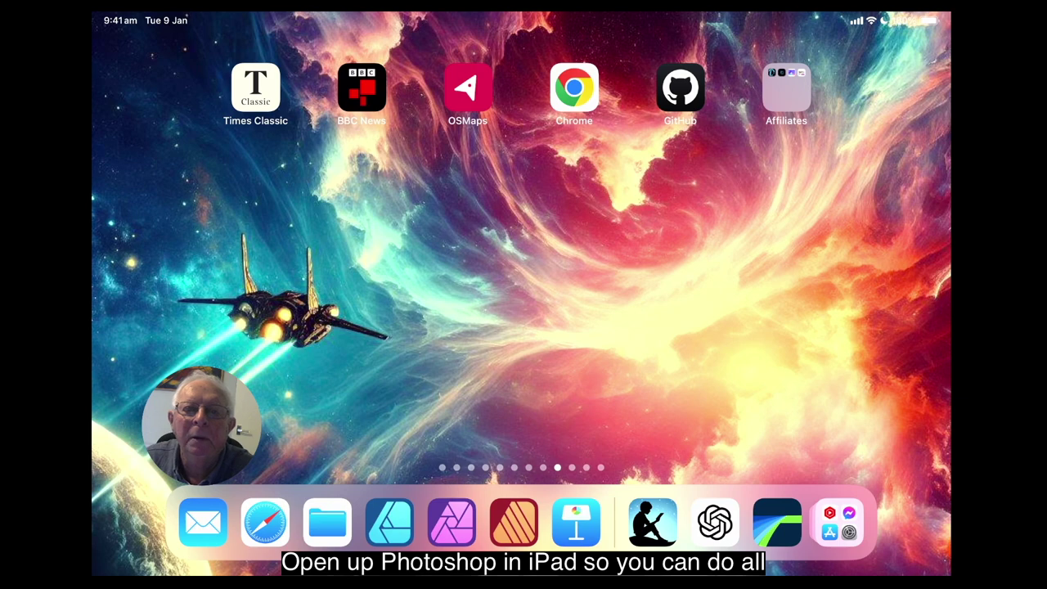
{"action": "scroll", "coordinate": [524, 270], "scroll_direction": "right", "scroll_amount": 5}
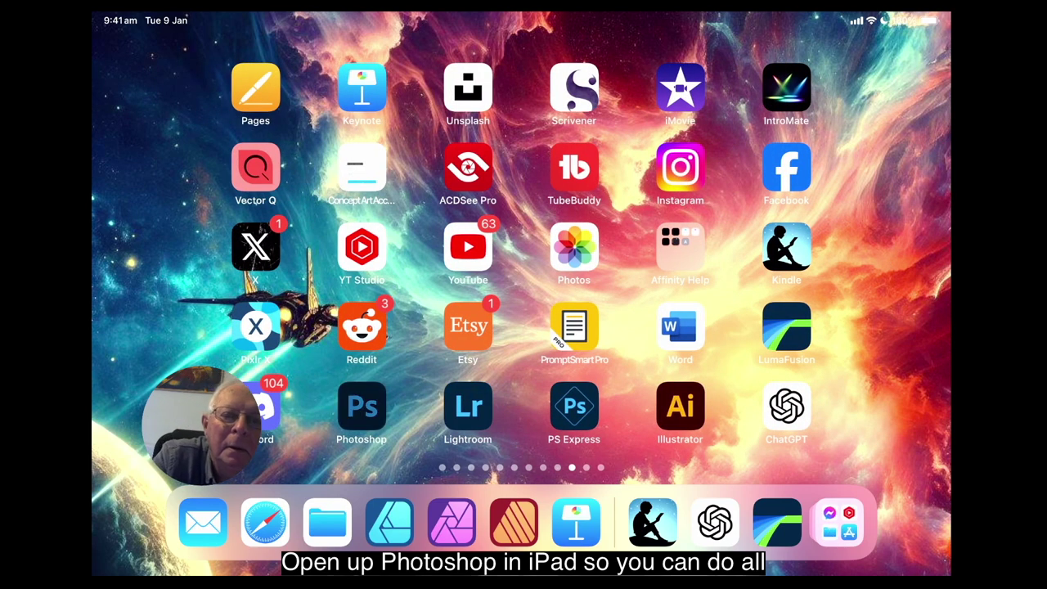
Browse Adobe Photoshop's Discover livestreams and Learn tutorials, then go back home.
{"action": "left_click", "coordinate": [361, 406]}
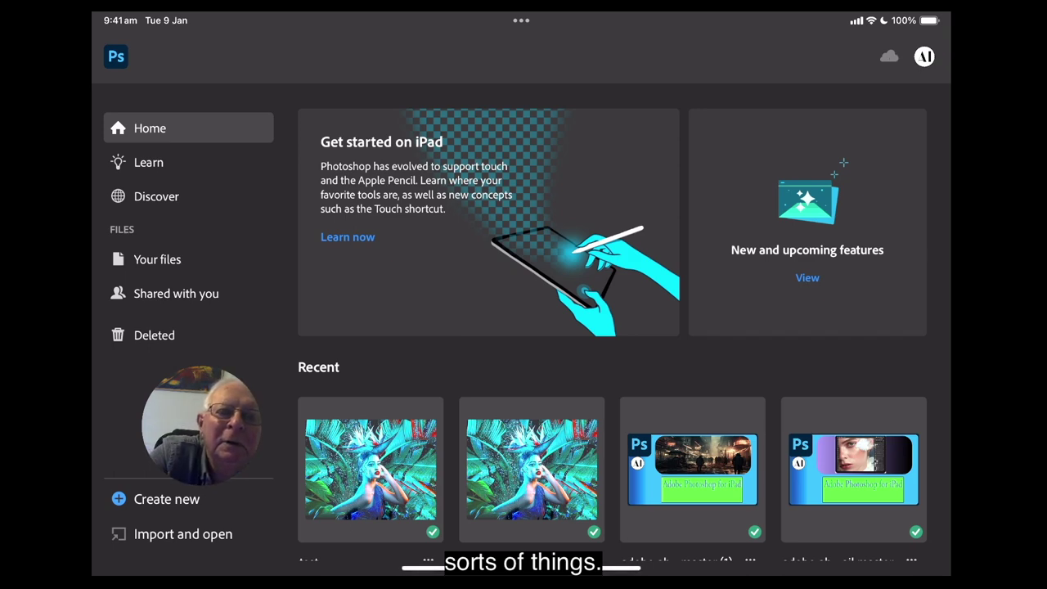
{"action": "left_click", "coordinate": [159, 196]}
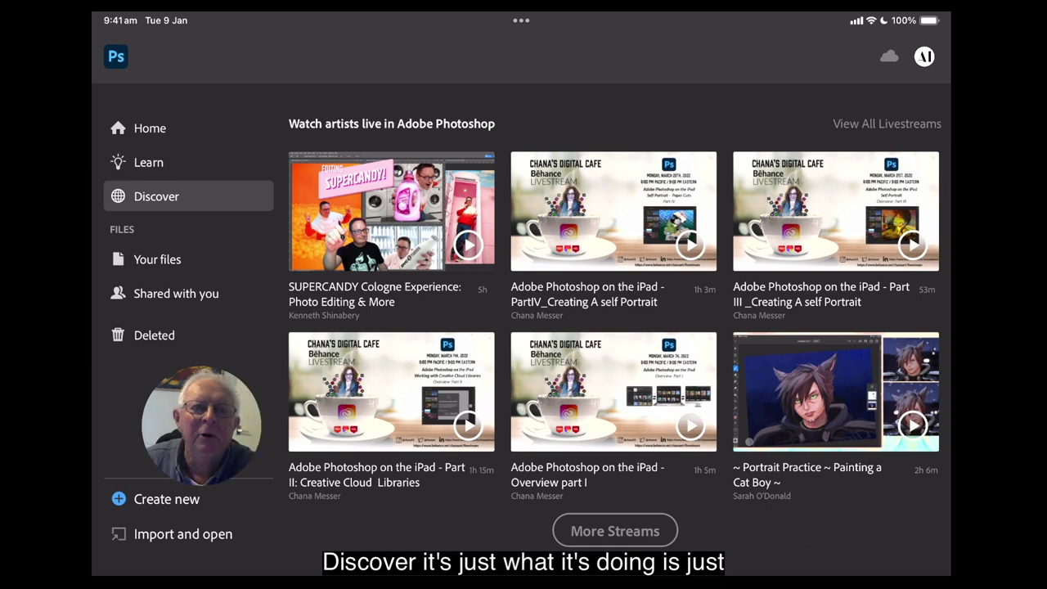
{"action": "left_click", "coordinate": [157, 163]}
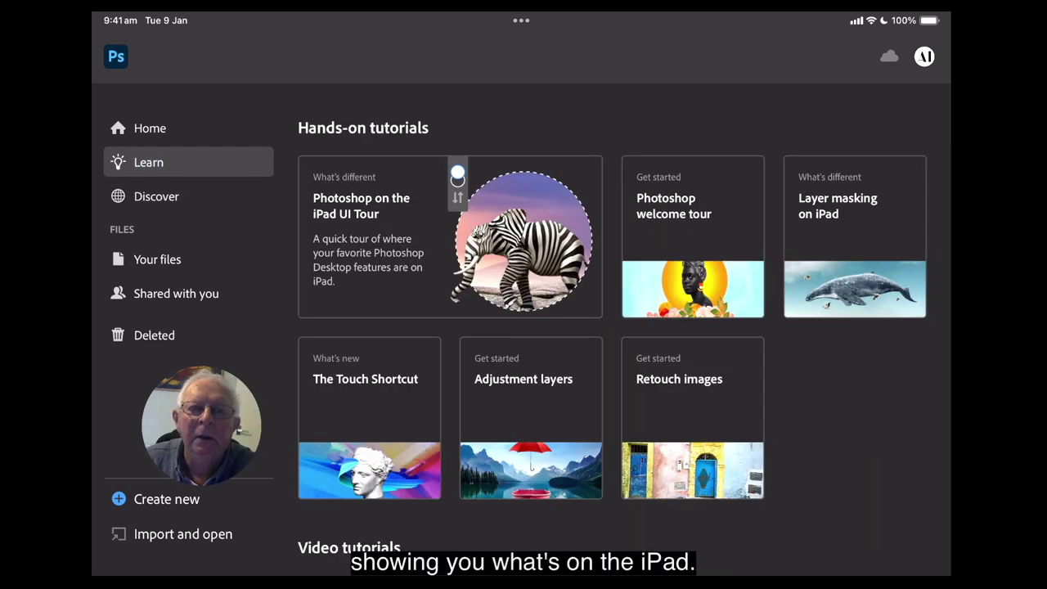
{"action": "left_click_drag", "start_coordinate": [459, 565], "coordinate": [459, 409]}
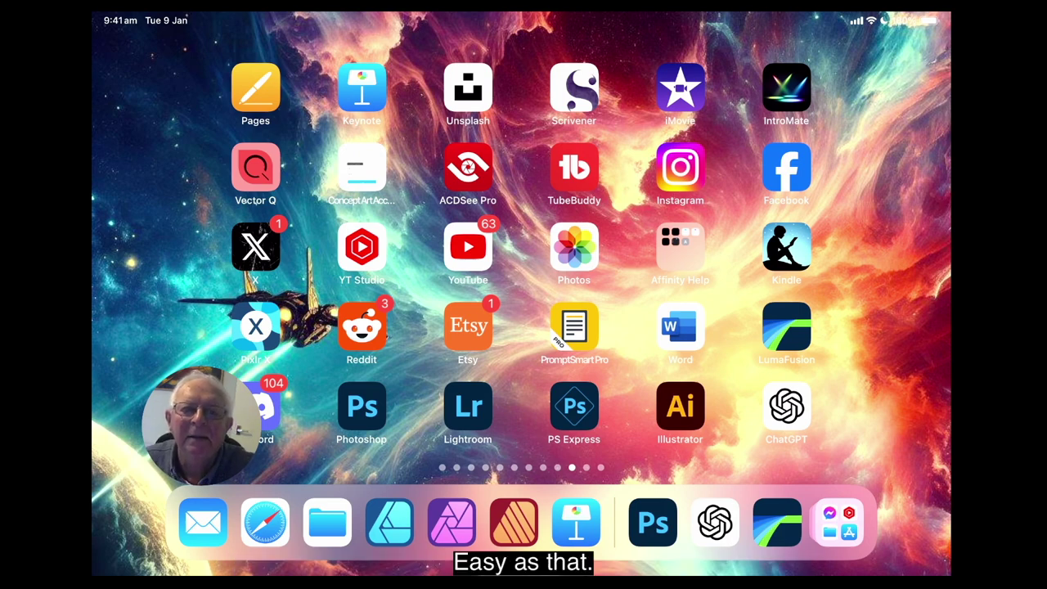
View the Midjourney warrior-girl image grid full screen in Discord's affinity-inspiration channel.
{"action": "left_click", "coordinate": [261, 407]}
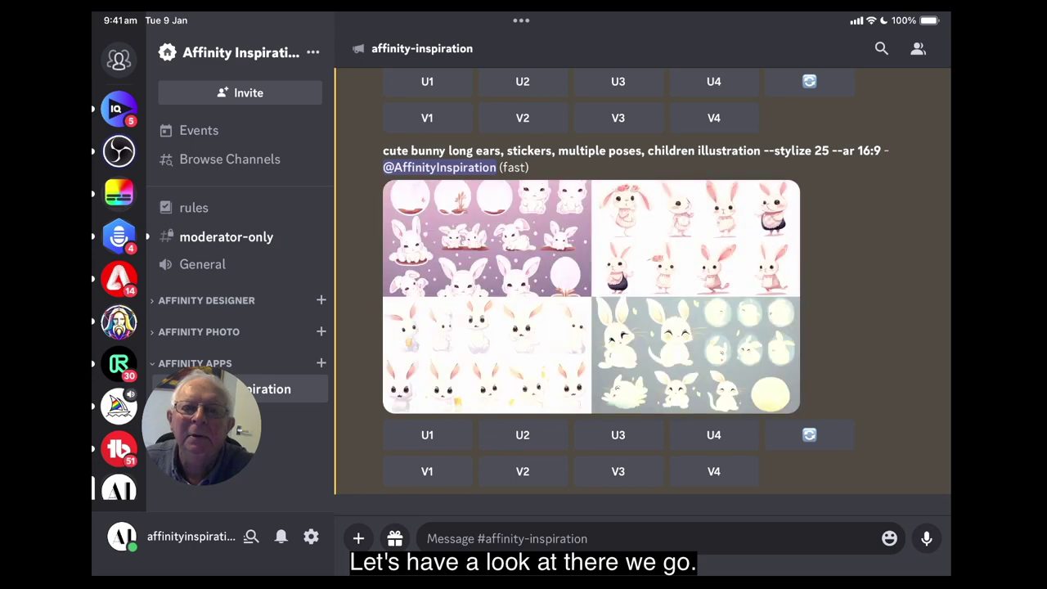
{"action": "scroll", "coordinate": [642, 291], "scroll_direction": "up", "scroll_amount": 10}
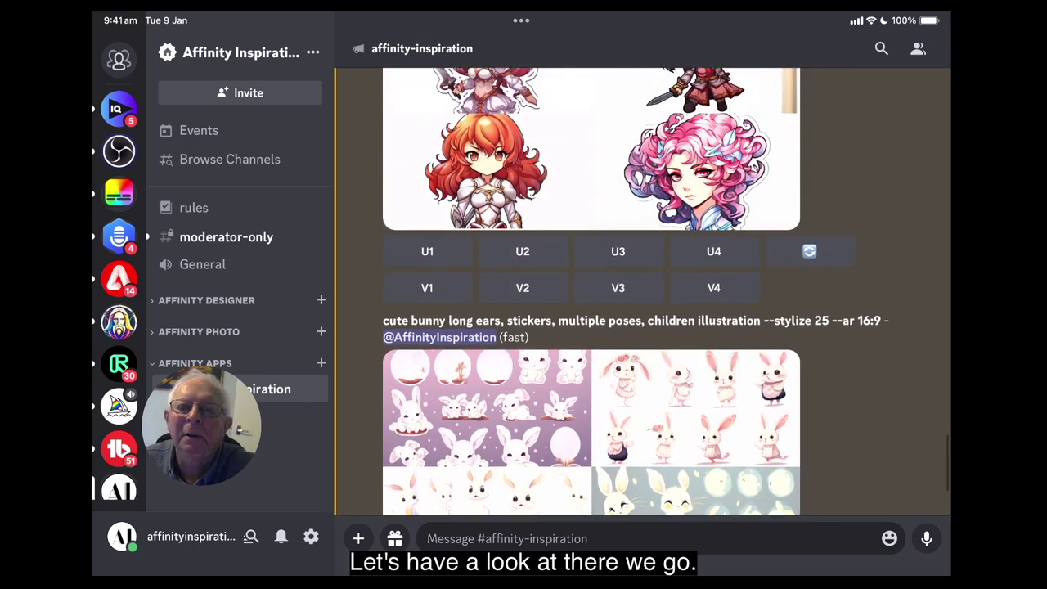
{"action": "scroll", "coordinate": [642, 327], "scroll_direction": "down", "scroll_amount": 4}
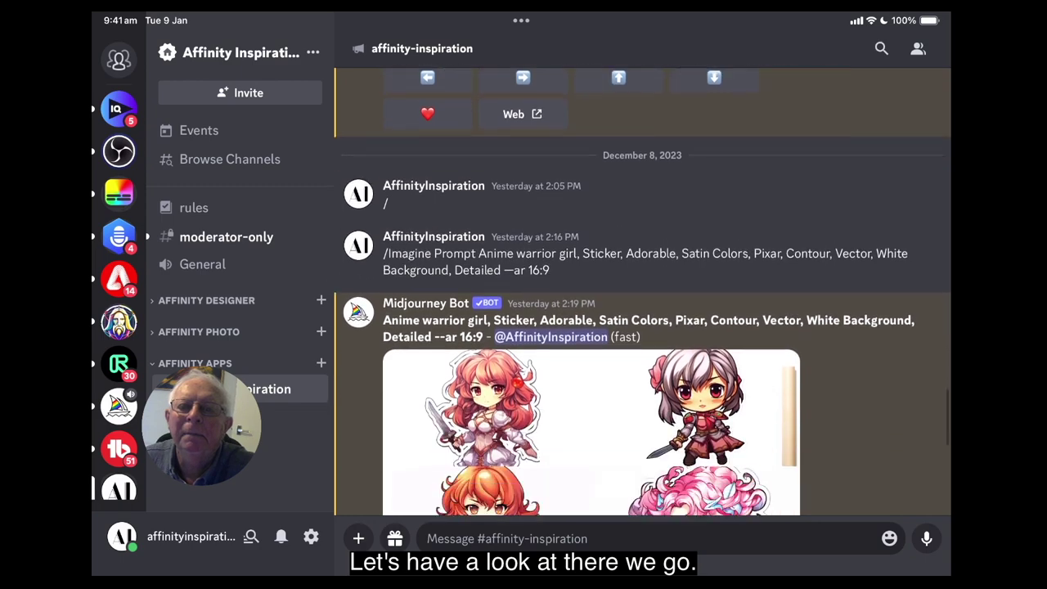
{"action": "left_click", "coordinate": [590, 350]}
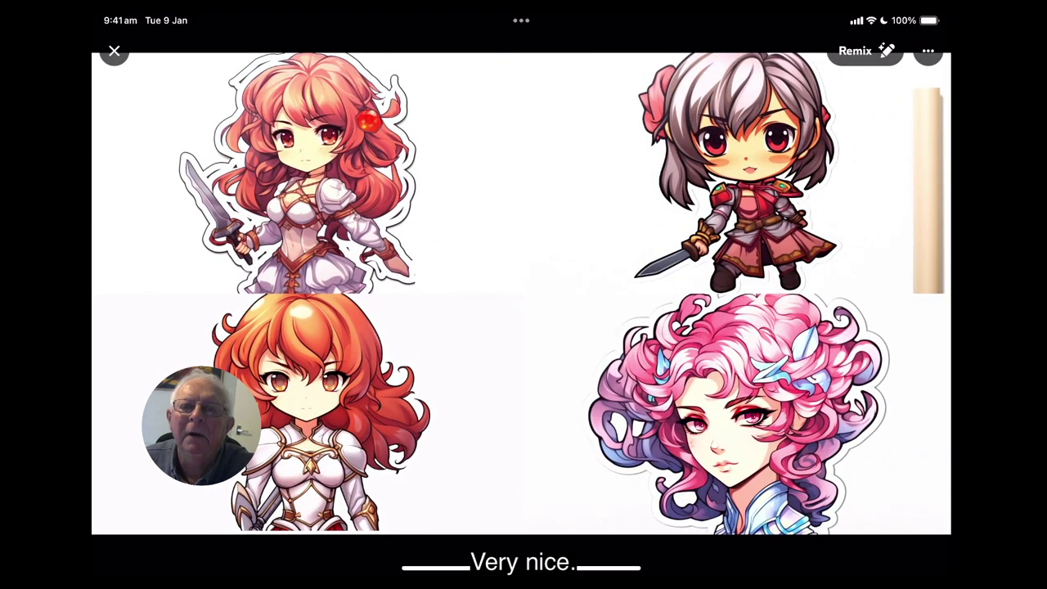
{"action": "left_click", "coordinate": [114, 51]}
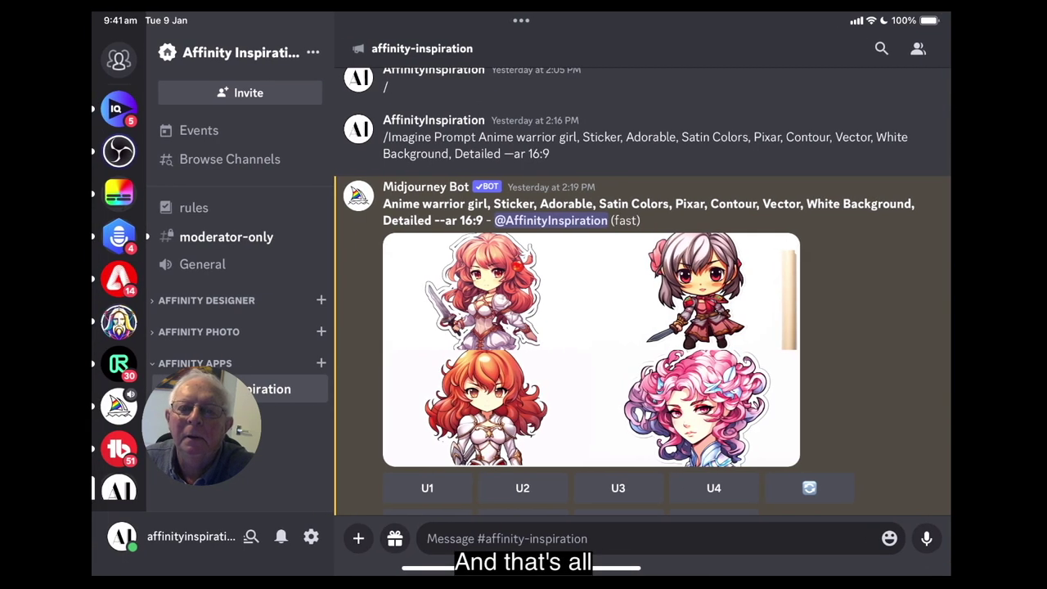
Launch Affinity Designer from the iPad Dock and close it to the home screen.
{"action": "key", "text": "super+alt+d"}
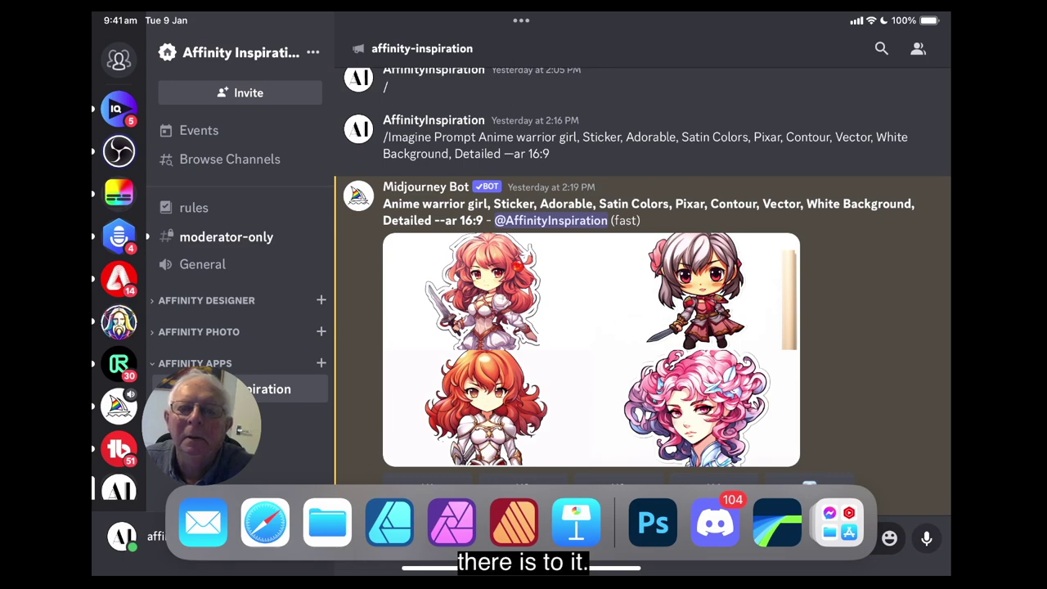
{"action": "left_click", "coordinate": [389, 521]}
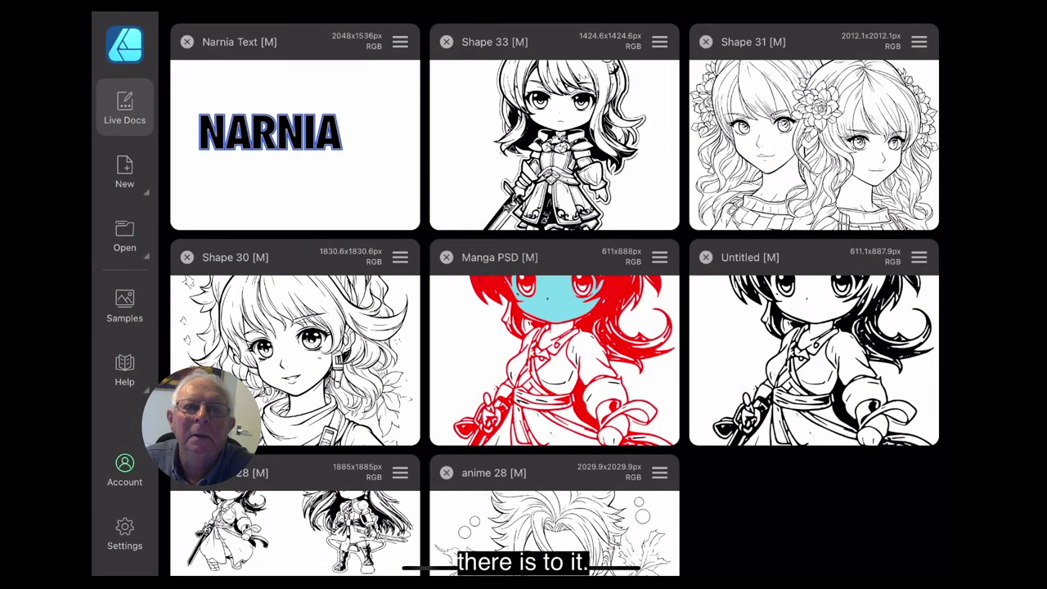
{"action": "left_click_drag", "start_coordinate": [524, 572], "coordinate": [523, 458]}
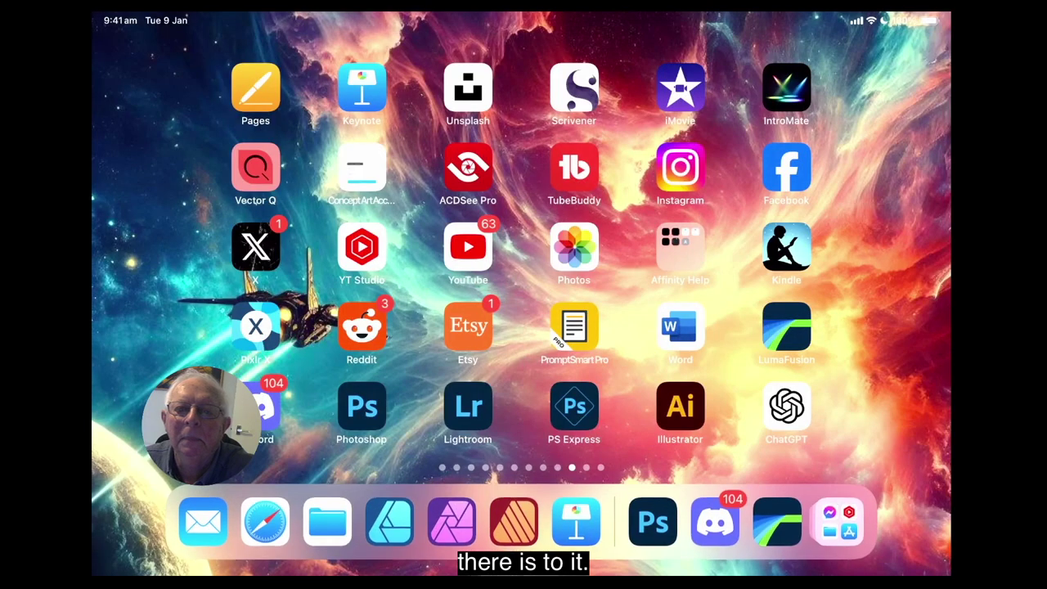